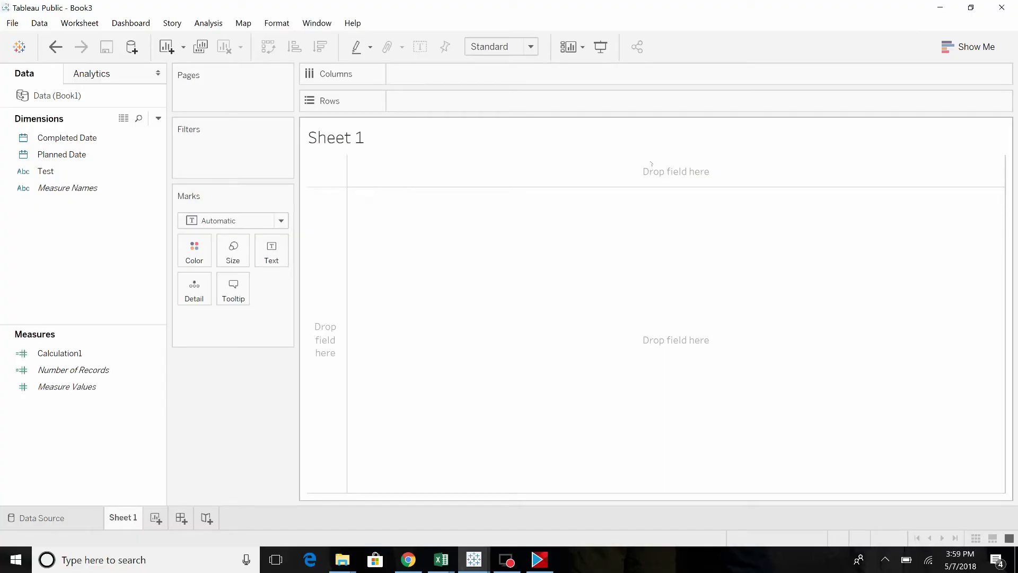
Step: Bring the Book1 Excel workbook with Test, Planned Date and Completed Date to the front
left_click(441, 560)
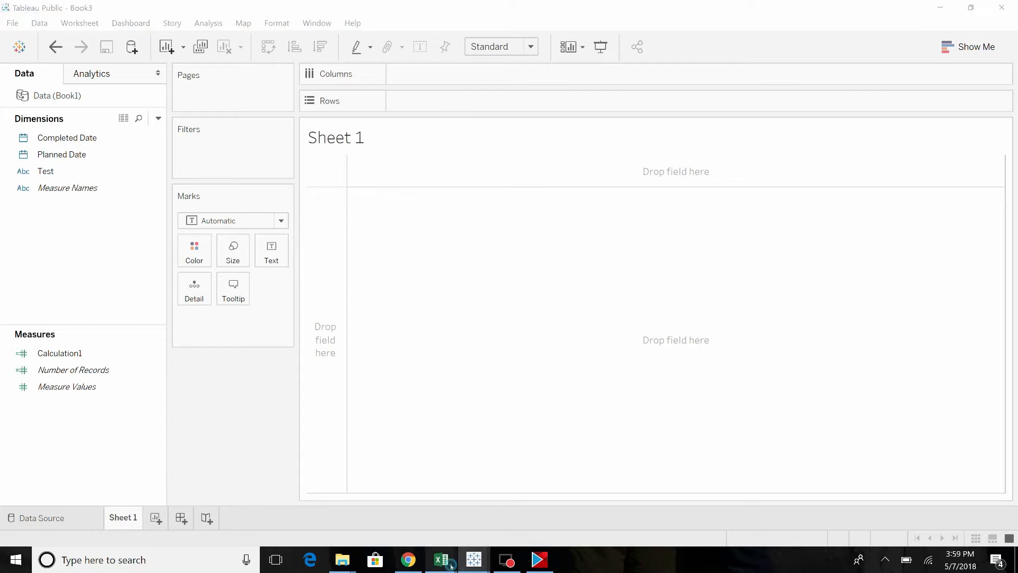
Step: Review the Book1 test data, then minimize Excel to get back to Tableau's Sheet 1
left_click(507, 513)
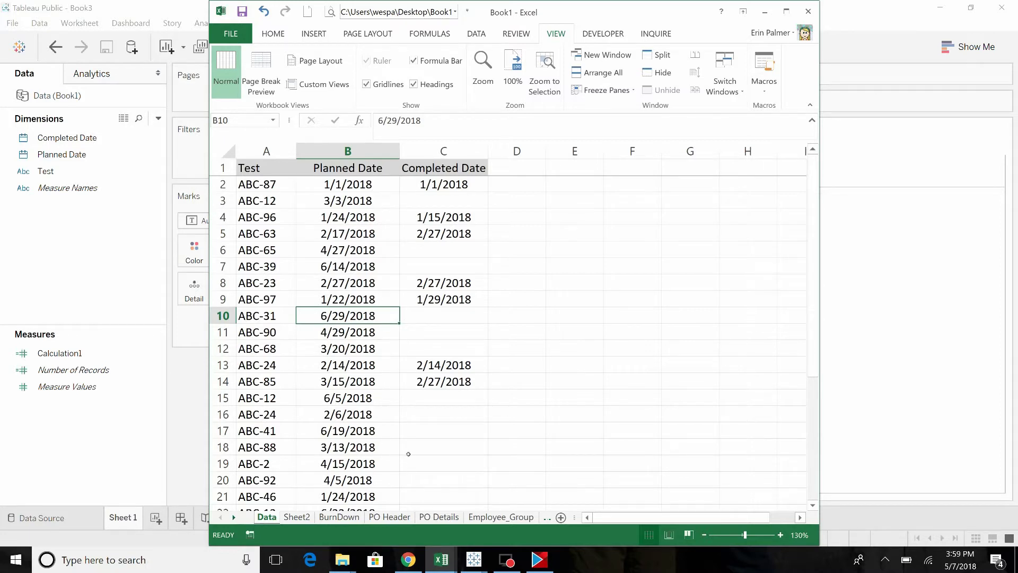
key("alt+Tab")
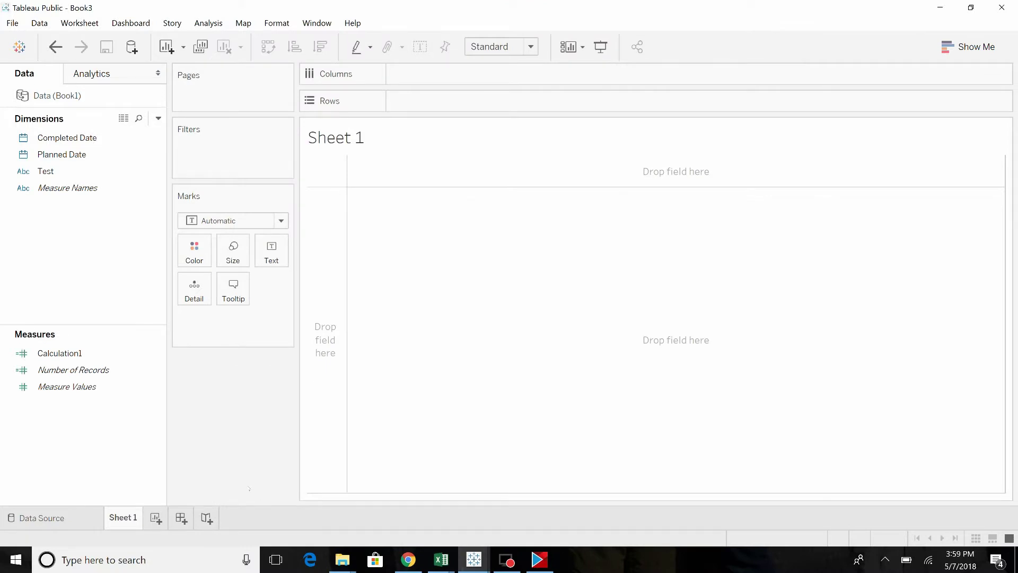
Step: Chart exact continuous Planned Date across Columns against each Test on Rows
left_click(60, 155)
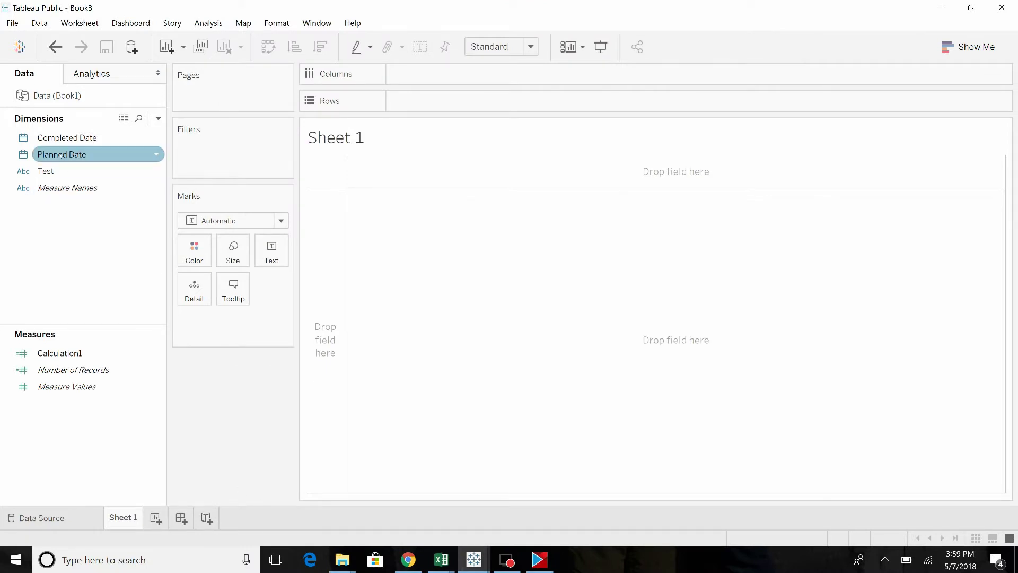
left_click_drag(60, 155, 431, 82)
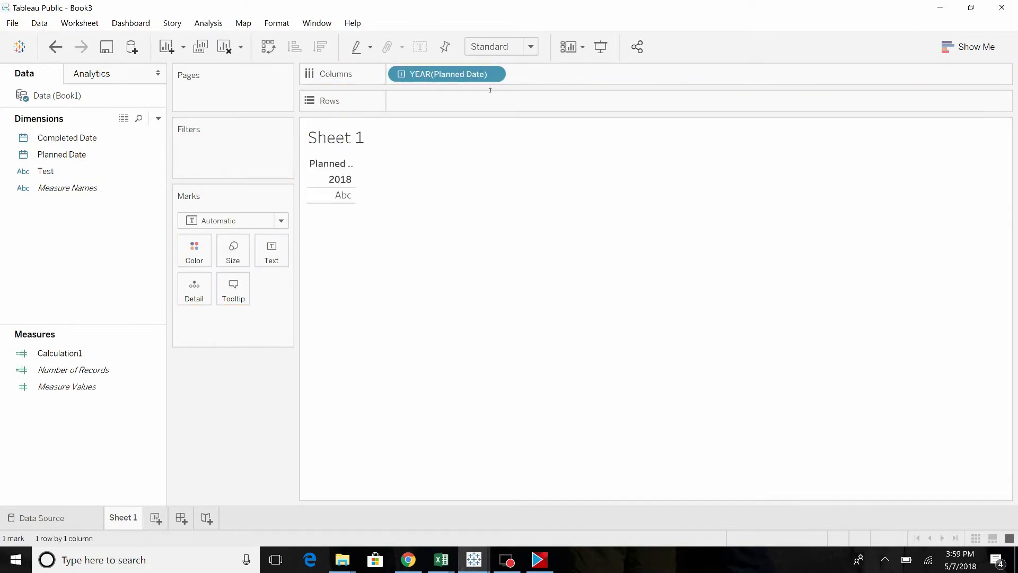
left_click(492, 74)
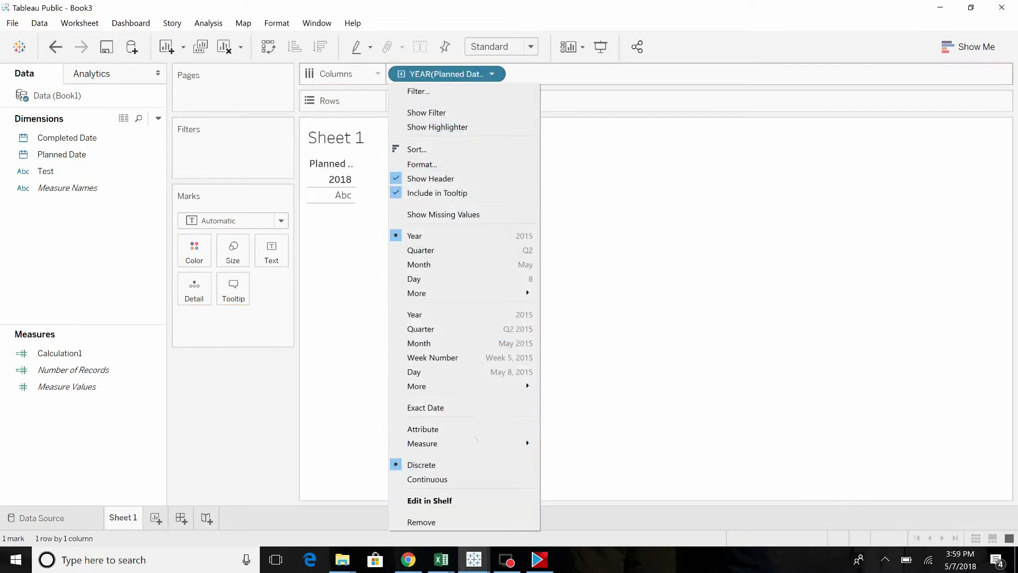
left_click(464, 407)
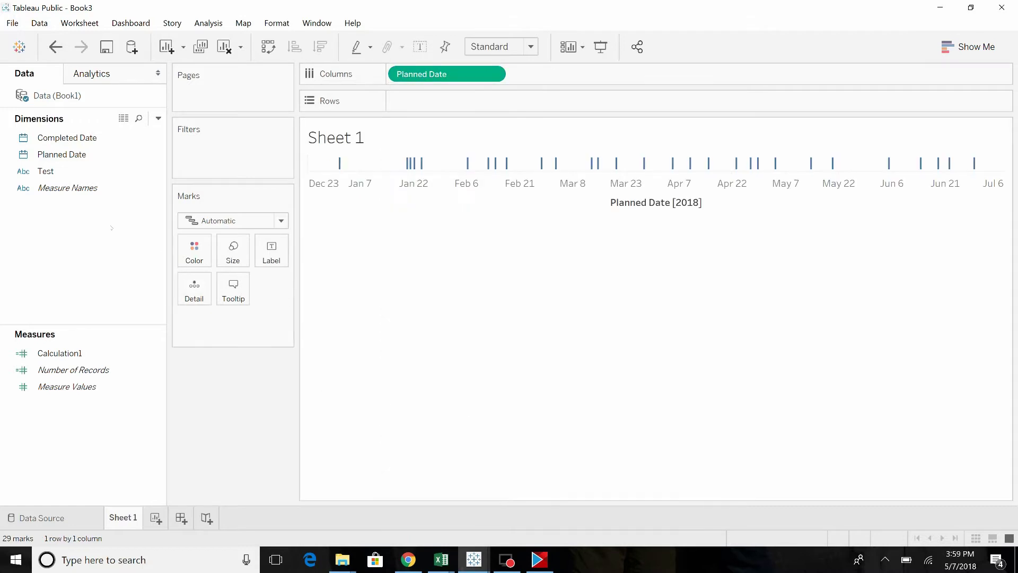
left_click_drag(45, 171, 435, 109)
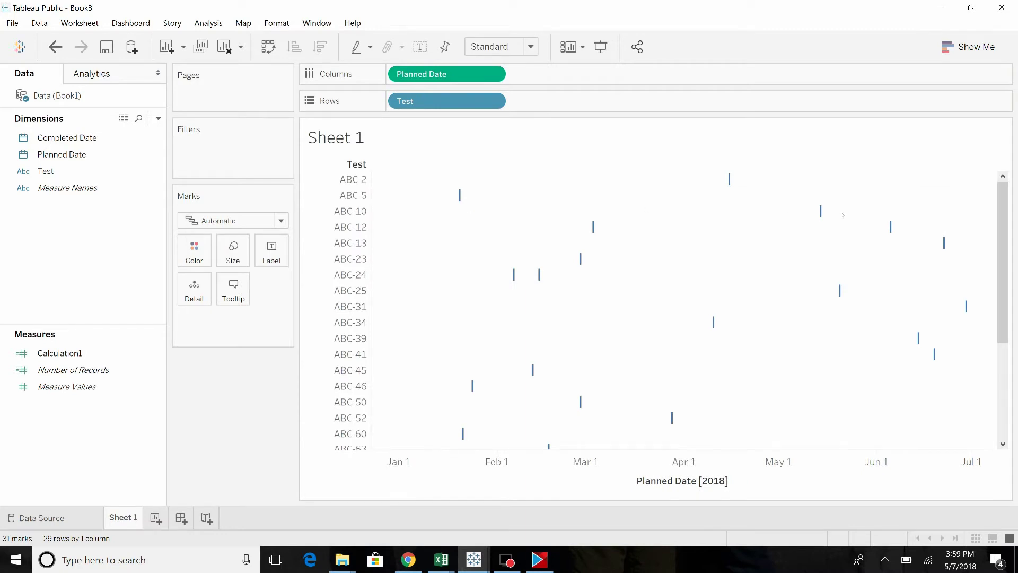
Step: Convert Test on Rows to a Count measure, drawing a CNT(Test) line over 2018
left_click(492, 101)
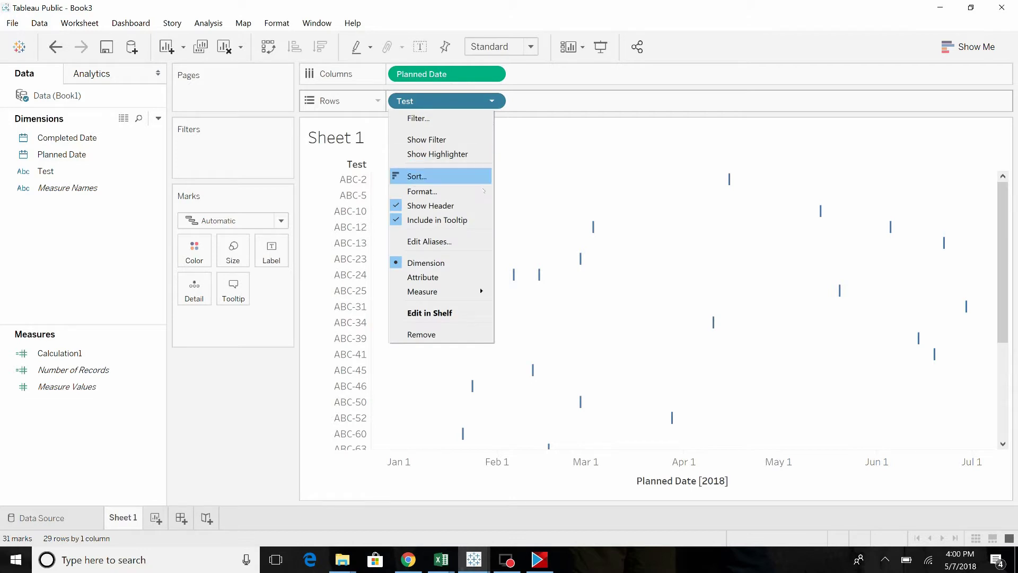
mouse_move(471, 293)
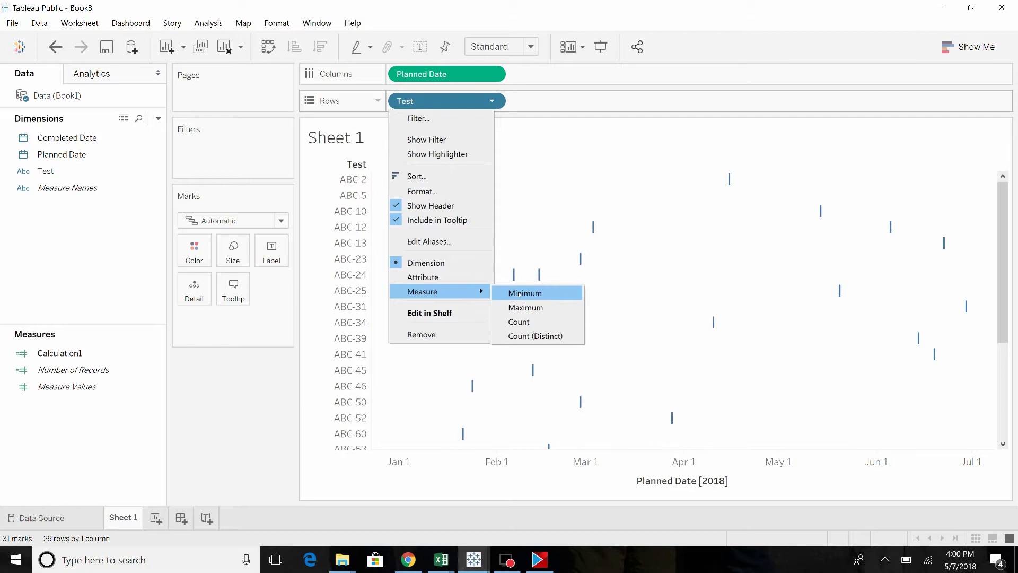
left_click(534, 323)
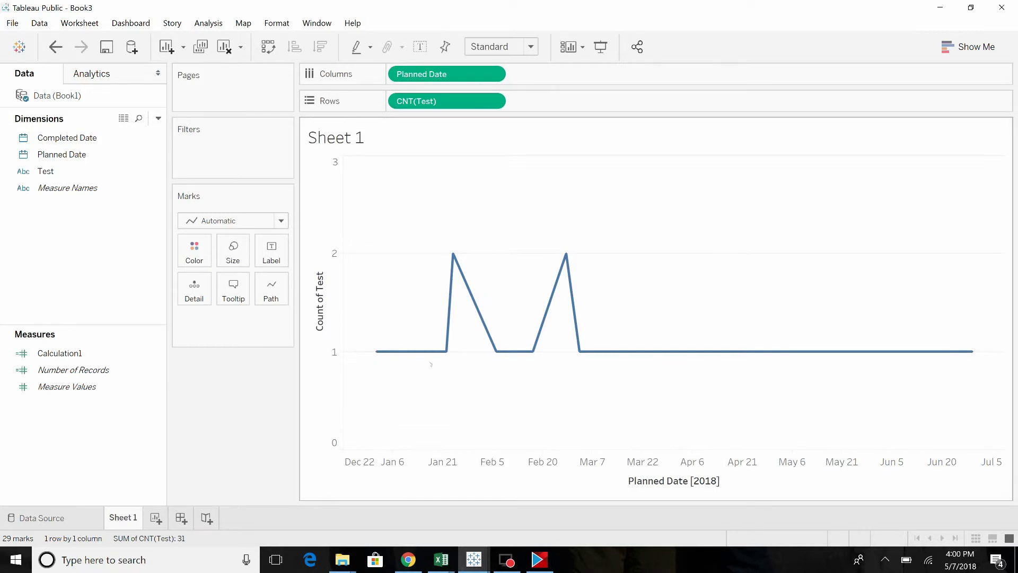
mouse_move(505, 351)
Step: Apply a Running Total quick table calculation to CNT(Test), reaching 31 by late June
left_click(492, 102)
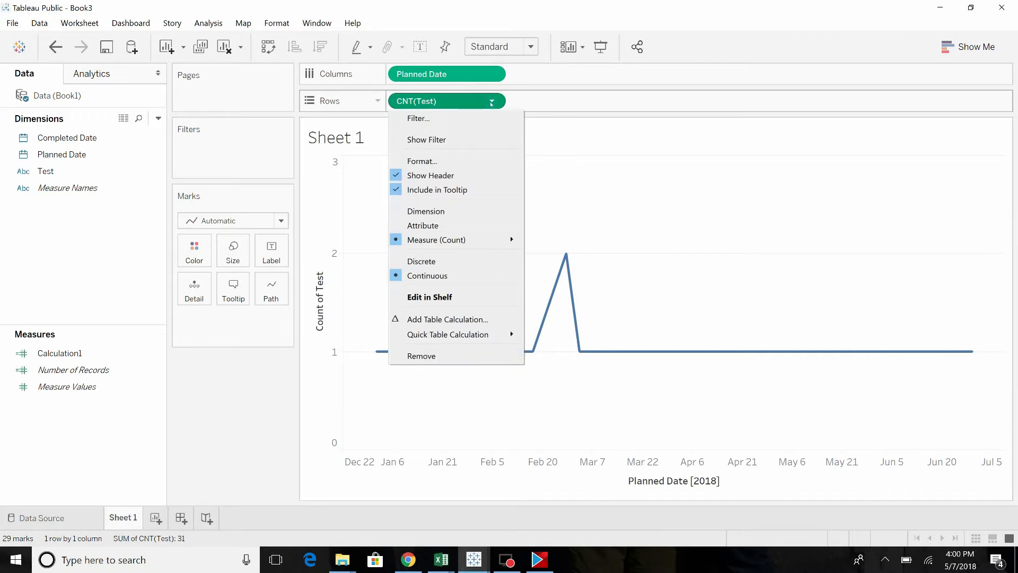
mouse_move(476, 333)
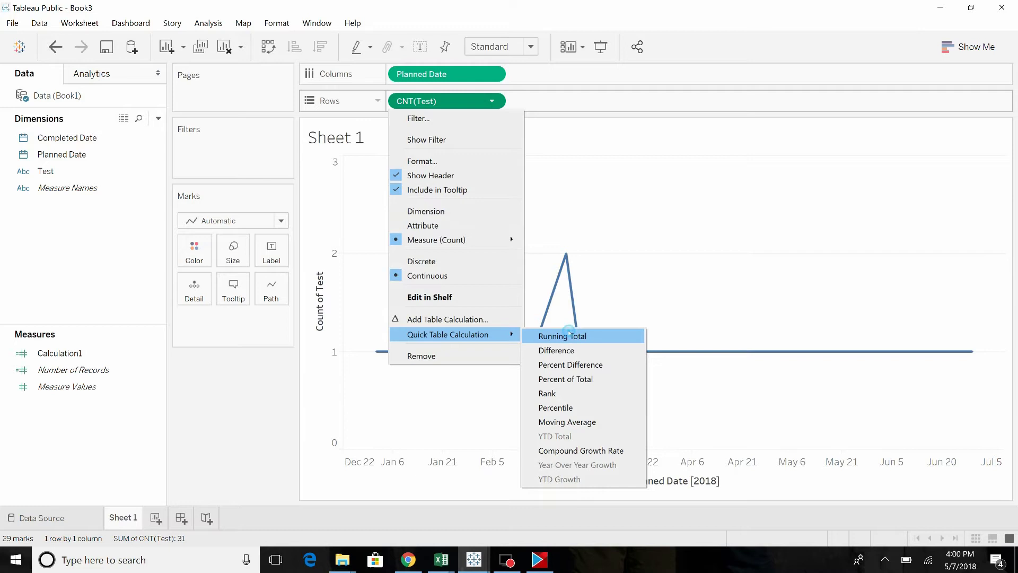
left_click(570, 334)
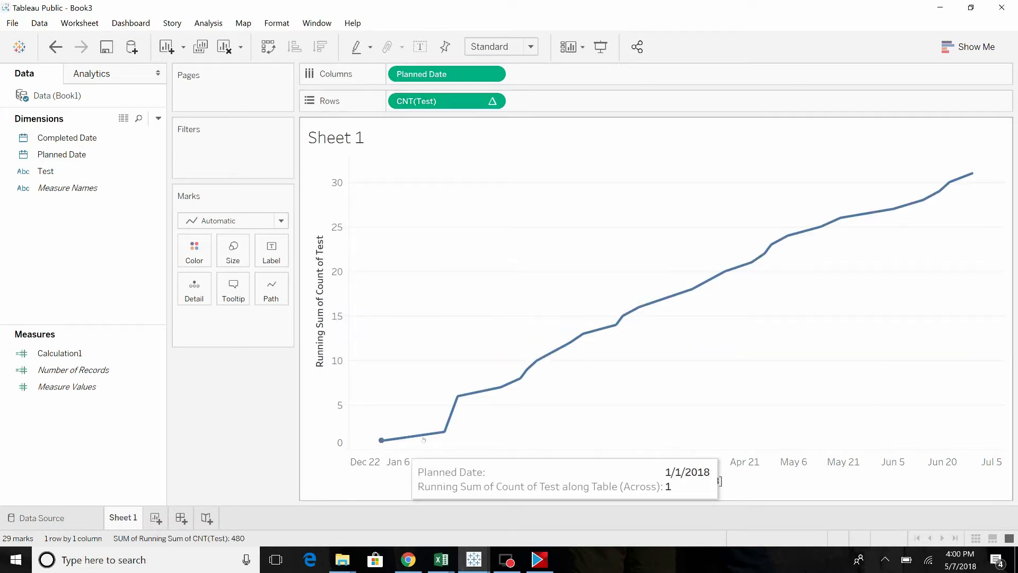
mouse_move(501, 391)
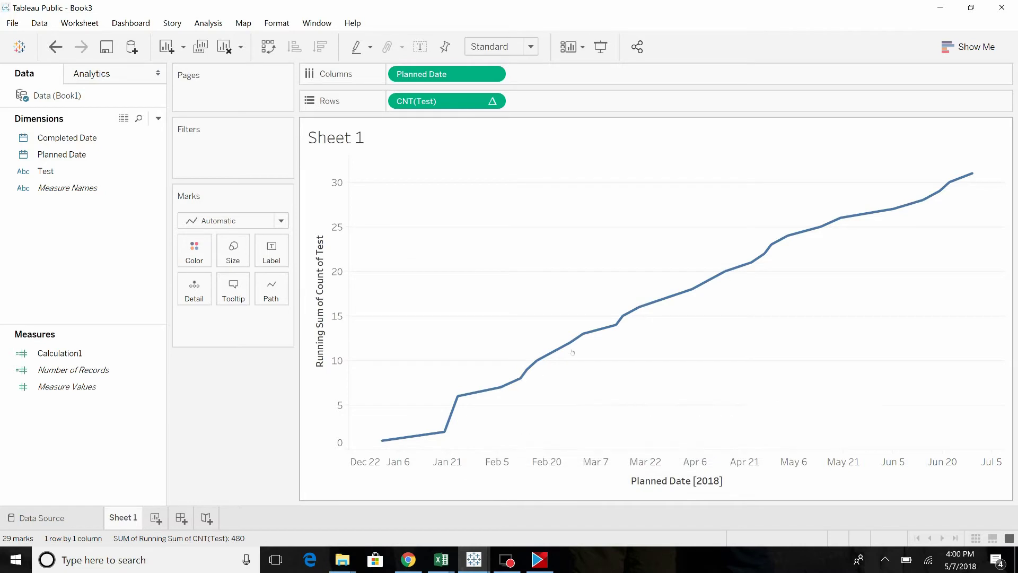
mouse_move(834, 229)
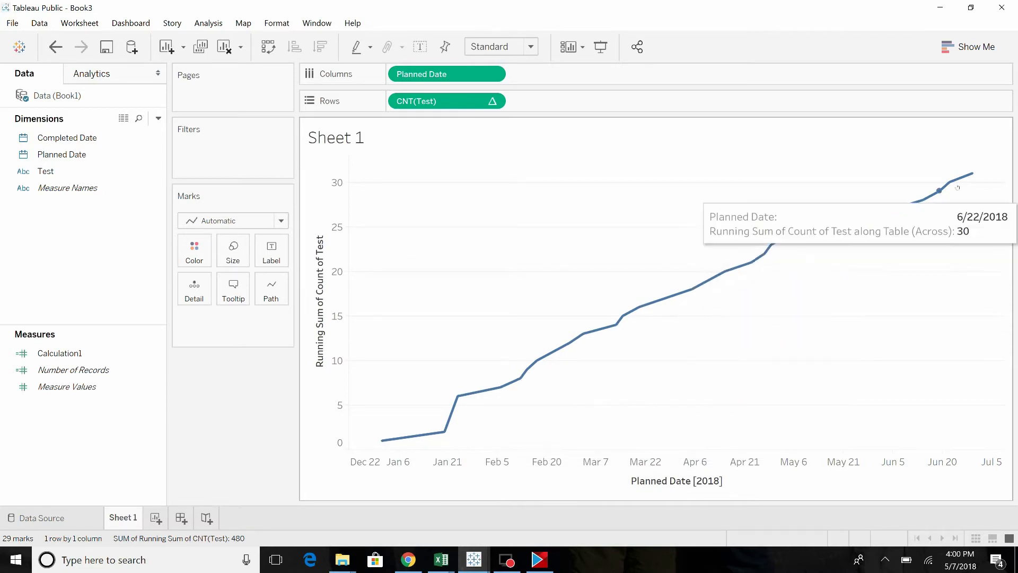
mouse_move(980, 173)
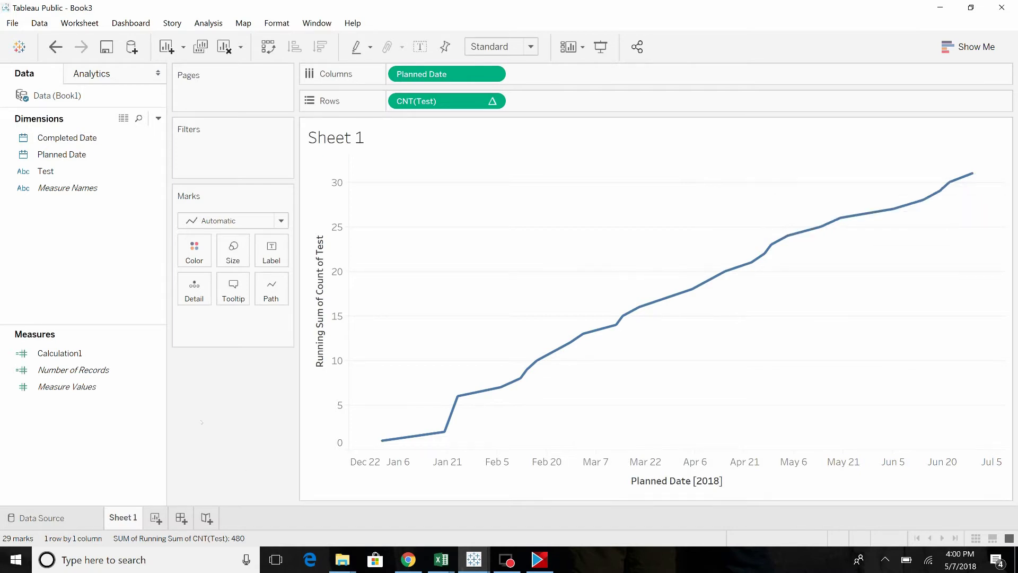
Step: Add Completed Date to Columns as an exact continuous date, creating a second running-total pane
left_click(71, 139)
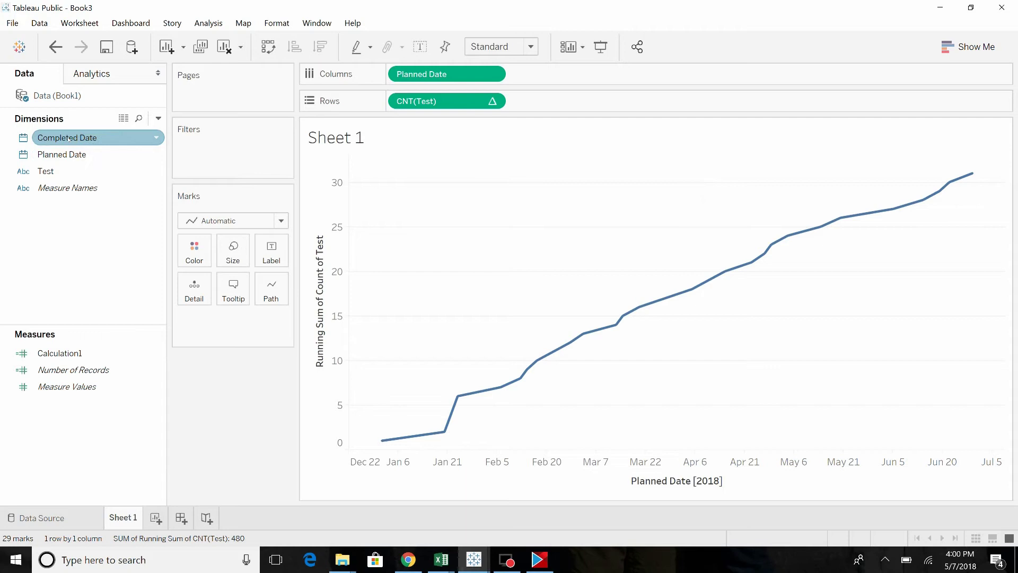
left_click_drag(69, 139, 599, 80)
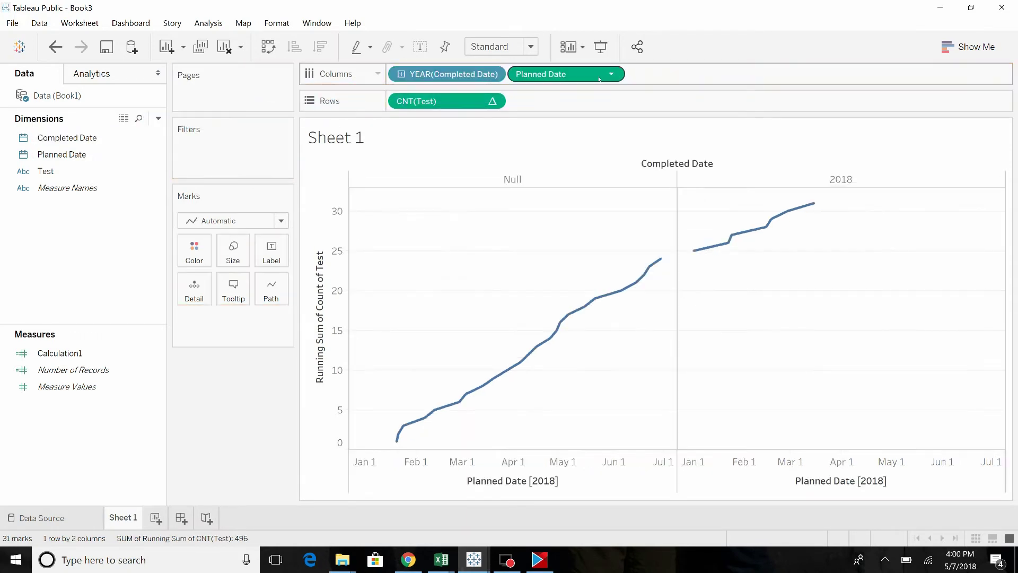
left_click(493, 74)
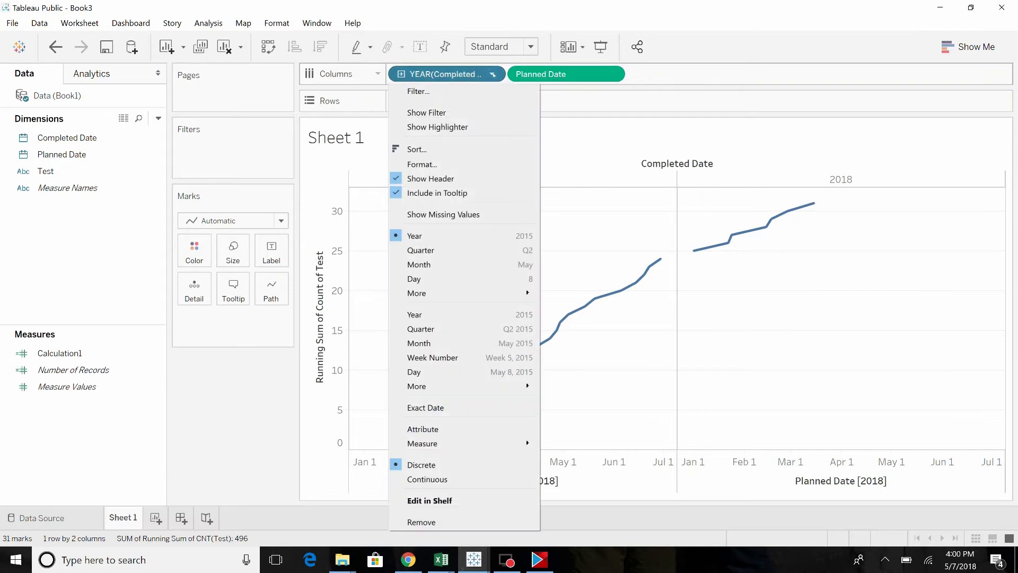
left_click(449, 405)
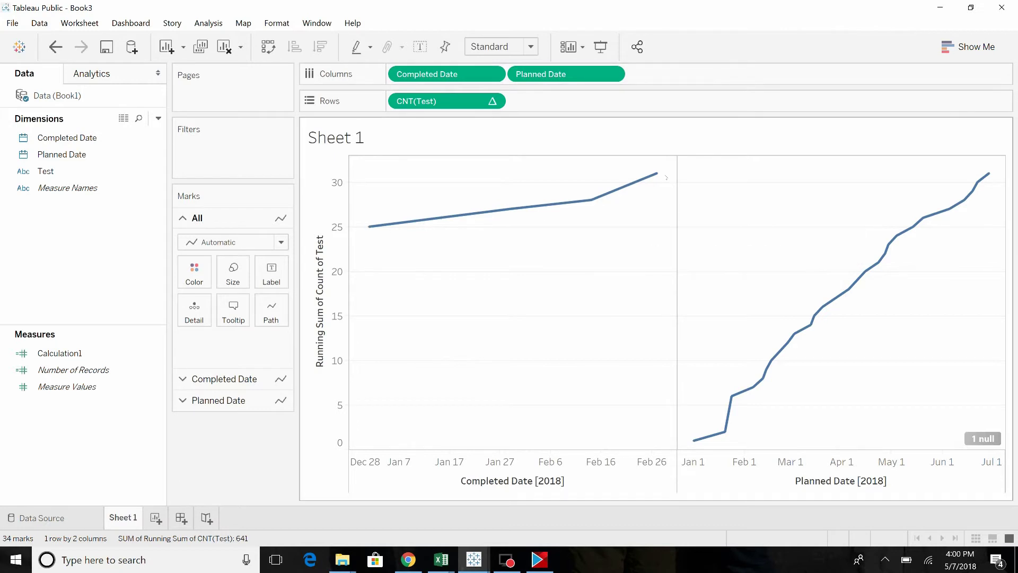
mouse_move(658, 177)
mouse_move(448, 560)
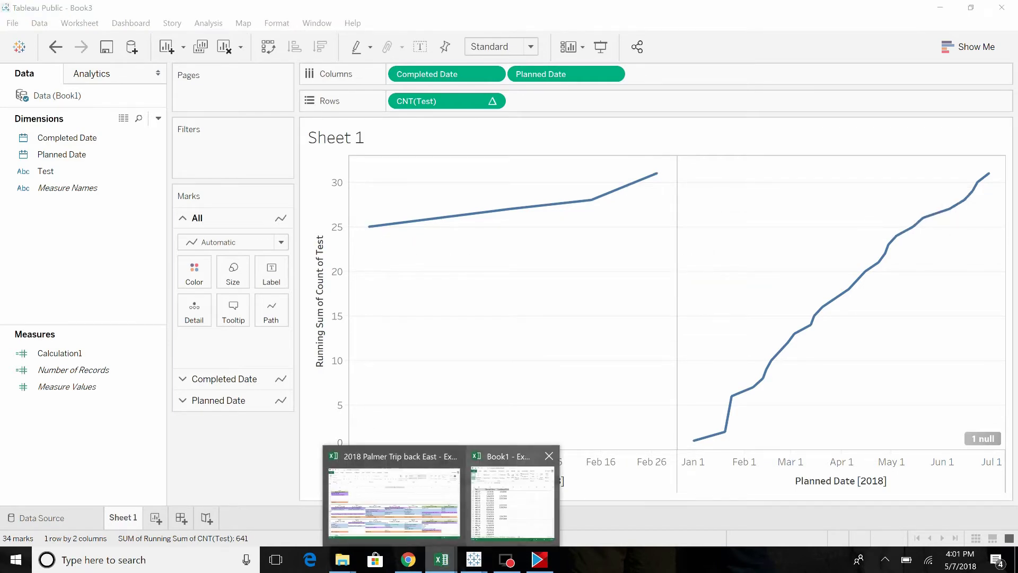
left_click(512, 493)
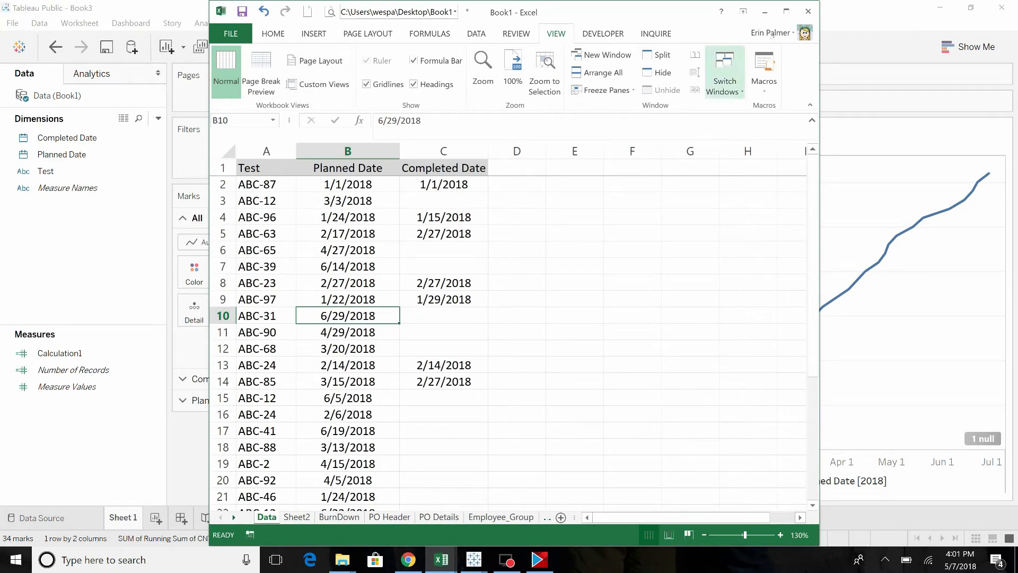
left_click(764, 12)
mouse_move(369, 223)
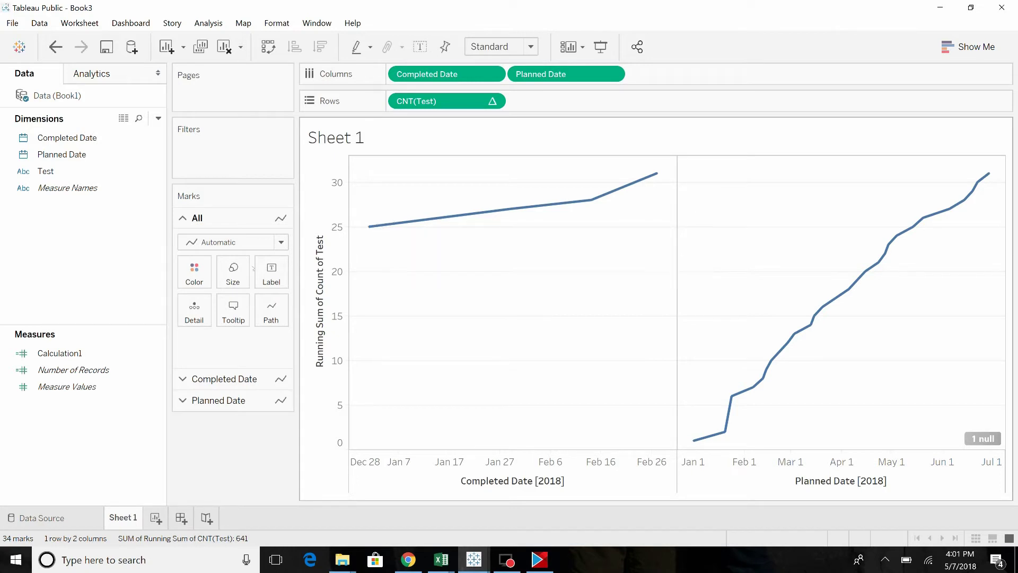
Step: Create a calculated field named Completion Status starting with IF ISNULL([Completed Date])
left_click(159, 119)
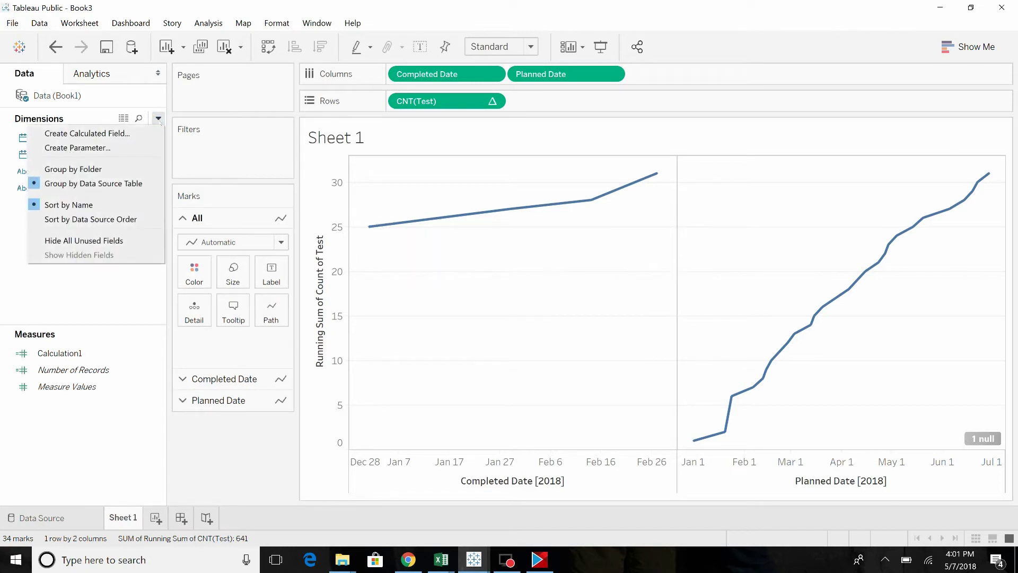
left_click(138, 132)
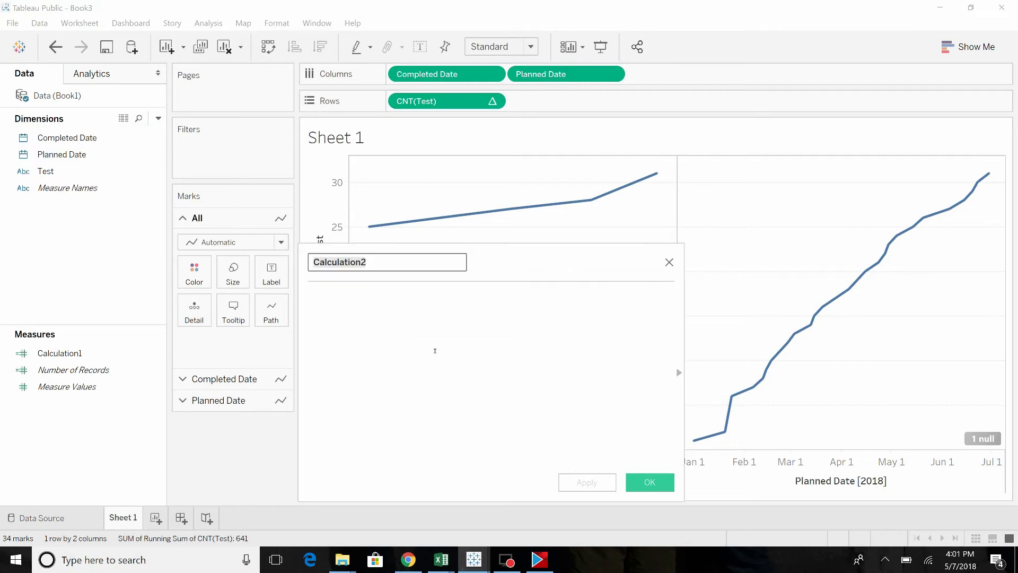
type("Comp")
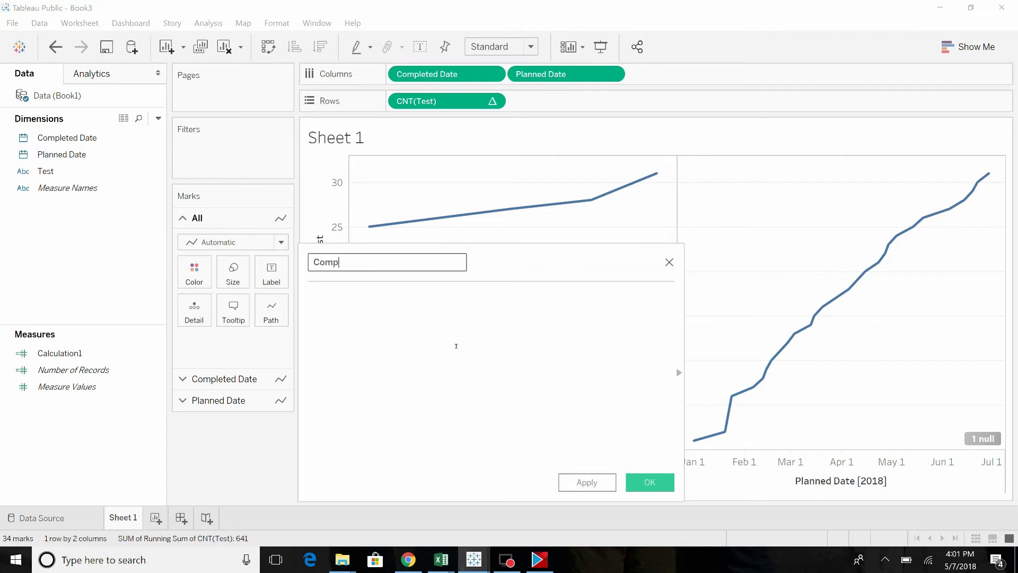
type("letion Status")
left_click(393, 325)
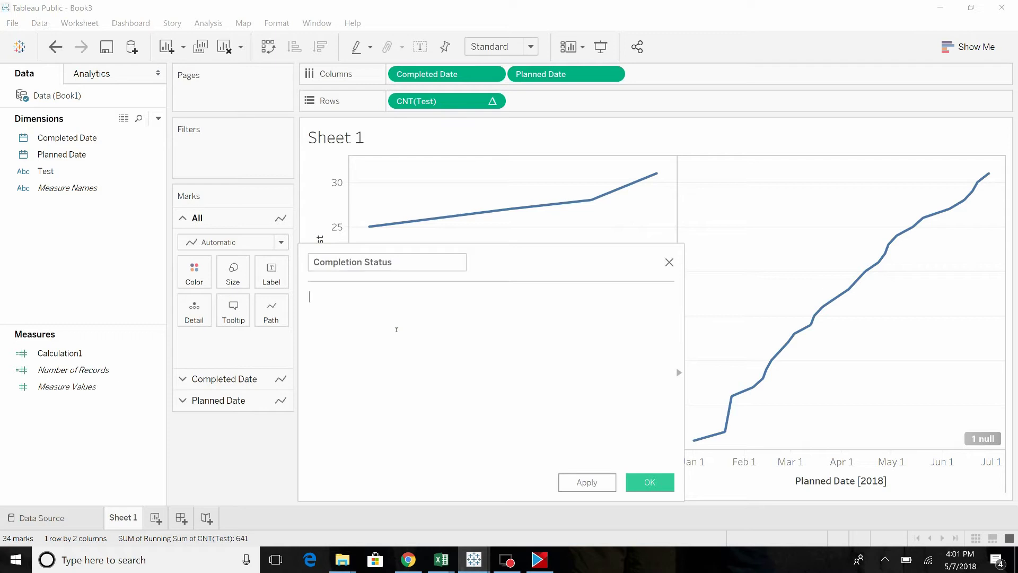
type("if isnu")
key("Return")
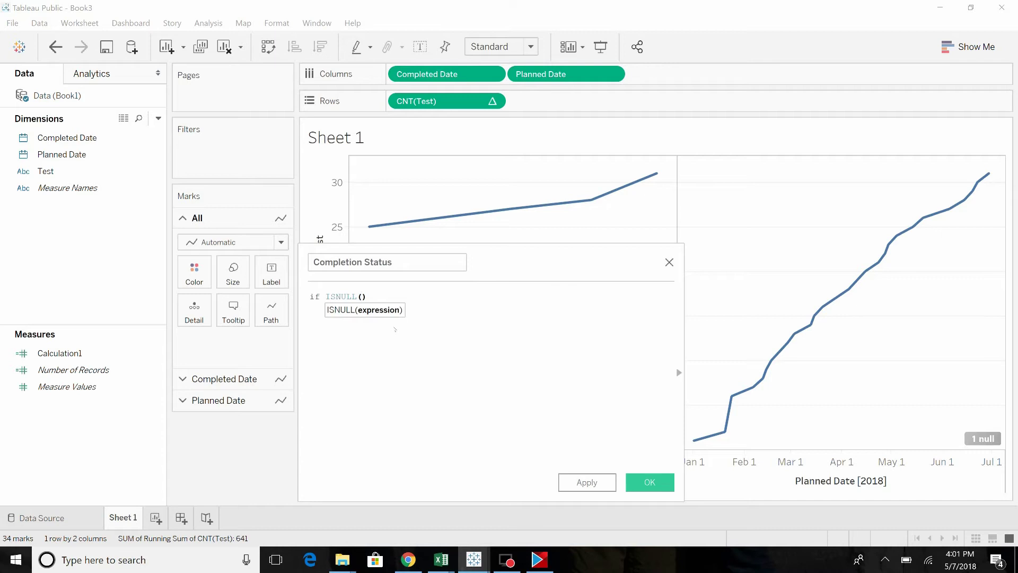
type("comp")
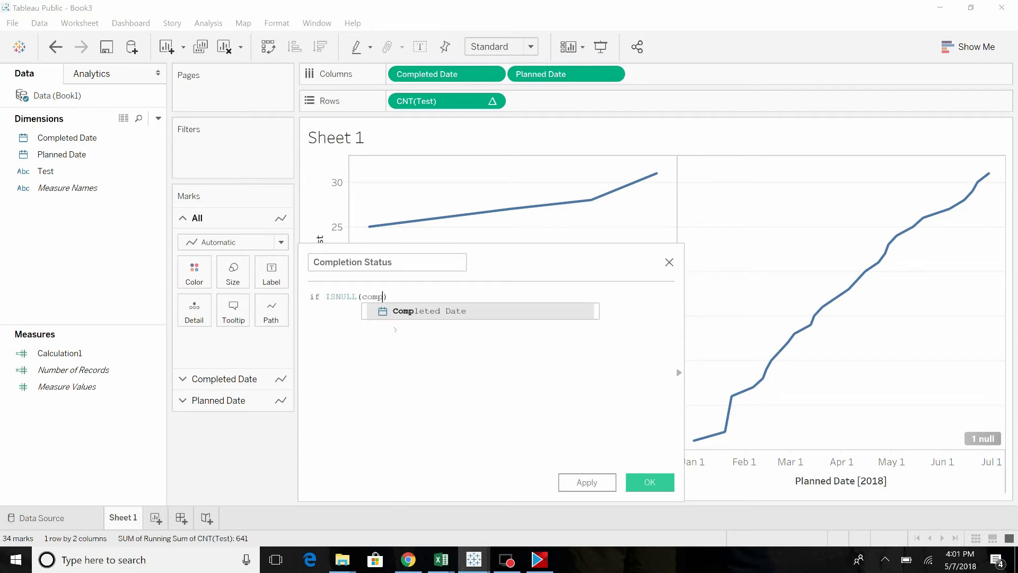
key("Return")
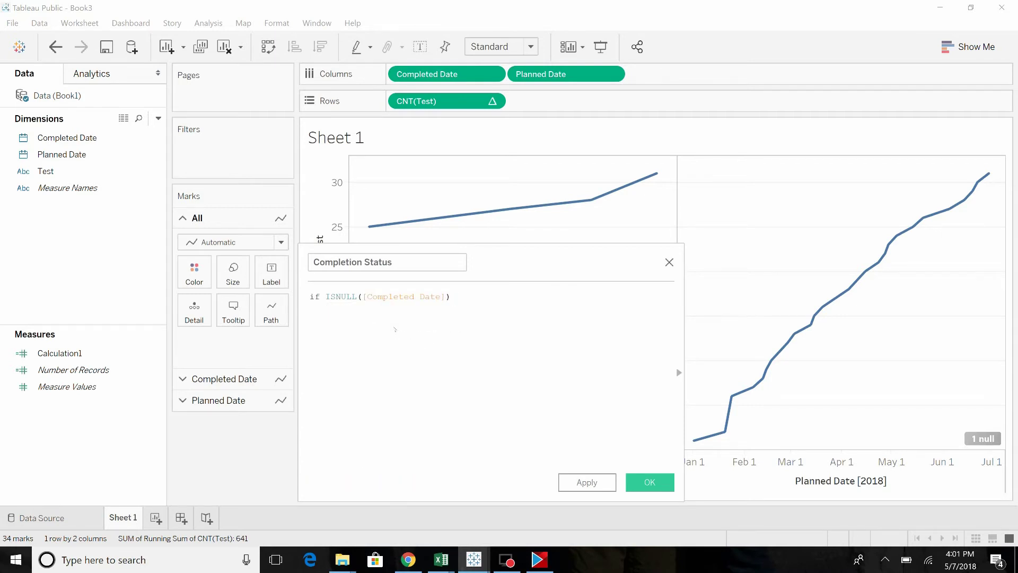
Step: Finish the formula with THEN "open" ELSE "Complete" END and save the field
type("then")
key("Tab")
key("Return")
type("\"open\"")
key("Return")
type("ELSE")
key("Return")
type("\"Compete")
key("BackSpace")
key("BackSpace")
type("lete\" END")
left_click(649, 482)
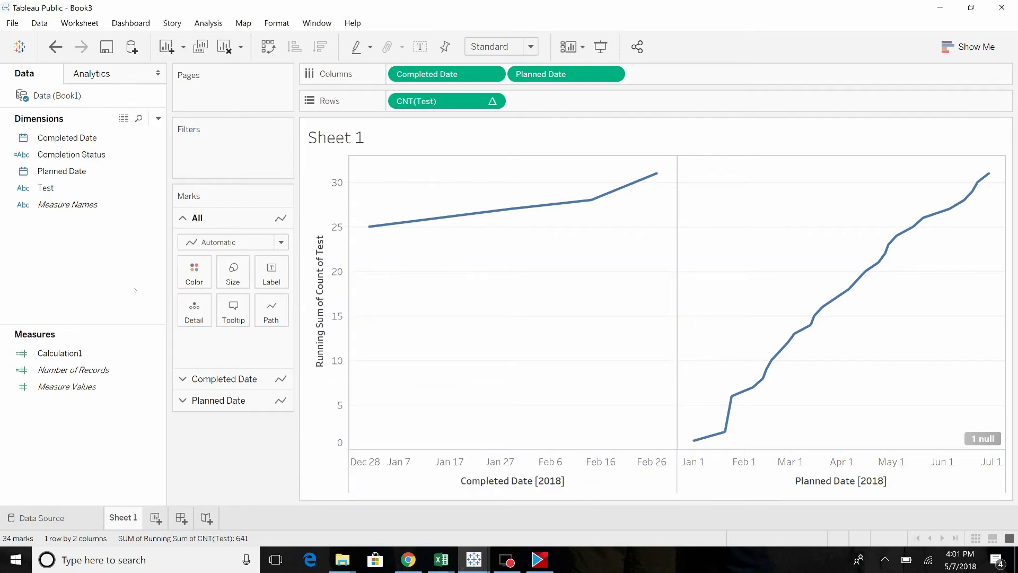
left_click(61, 161)
Step: Put Completion Status on Detail for the Completed Date marks, so that line tops out at 7
left_click(184, 378)
left_click(120, 351)
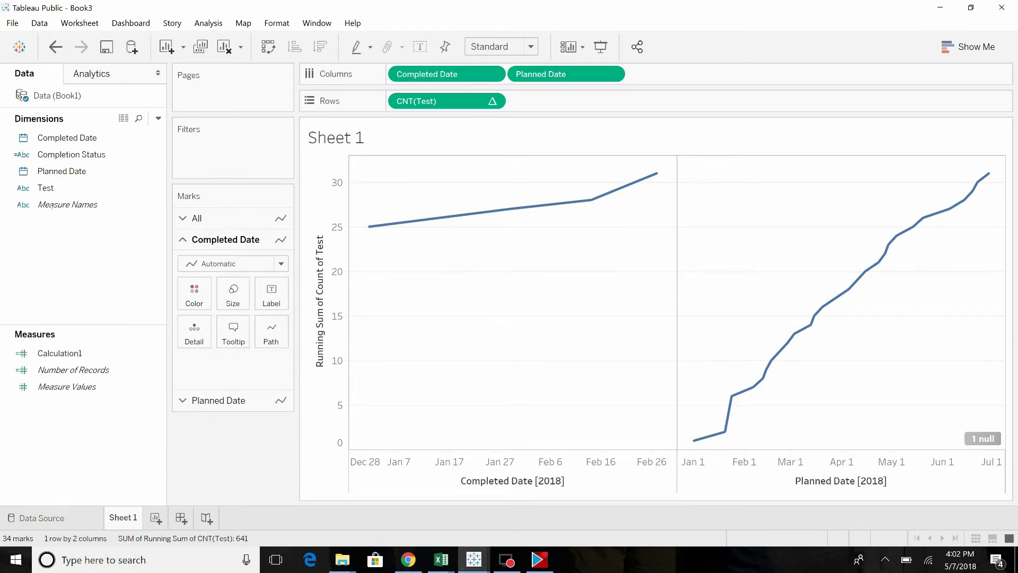
left_click(74, 154)
left_click_drag(74, 154, 199, 337)
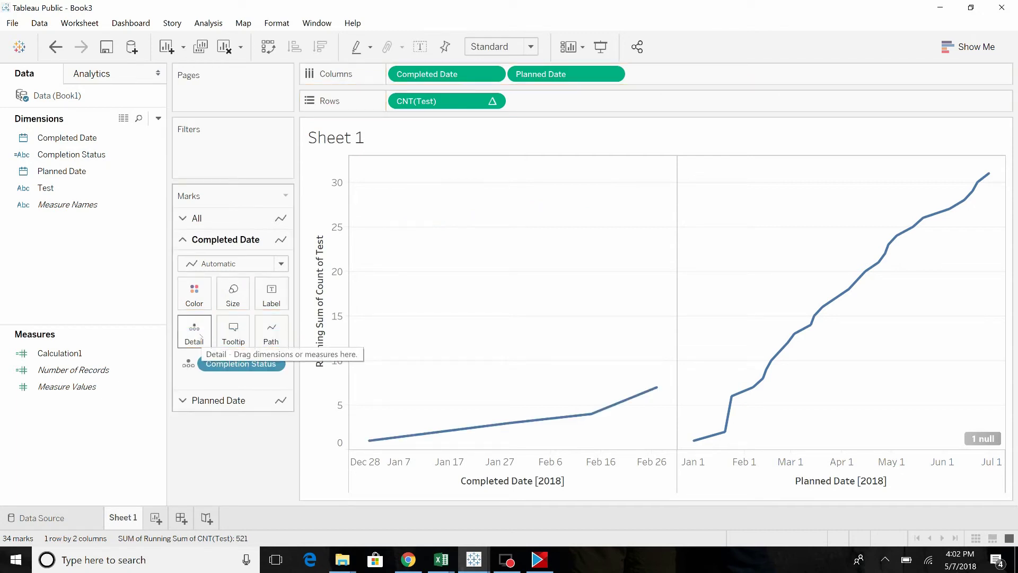
mouse_move(382, 445)
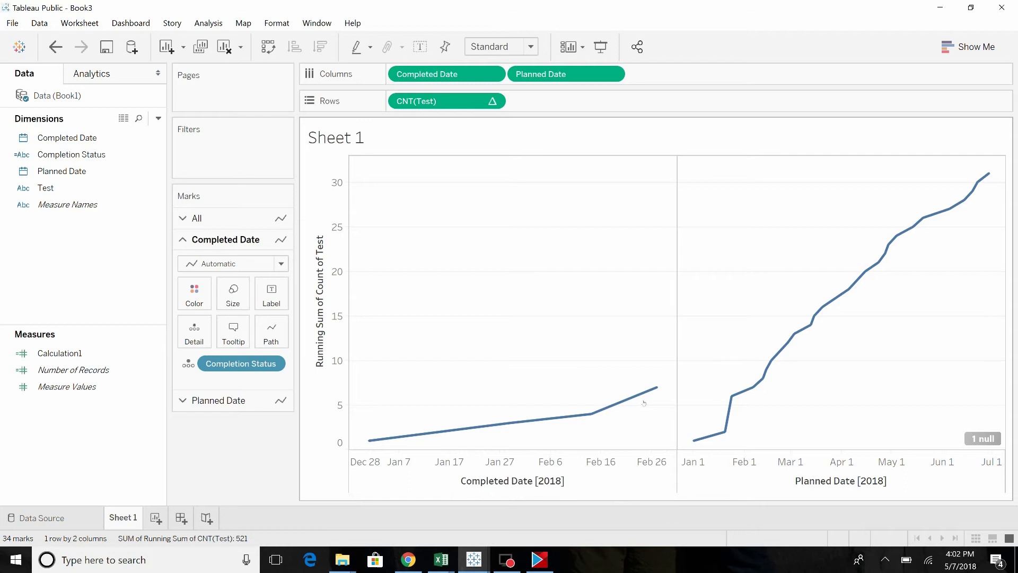
mouse_move(660, 391)
Step: Overlay the Planned Date and Completed Date lines on a dual axis
right_click(600, 464)
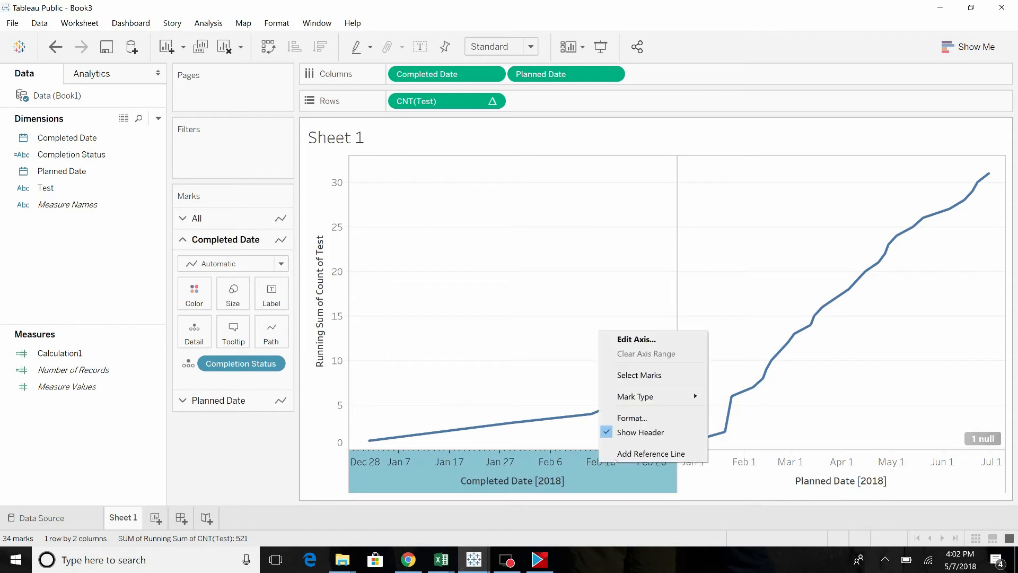
right_click(746, 478)
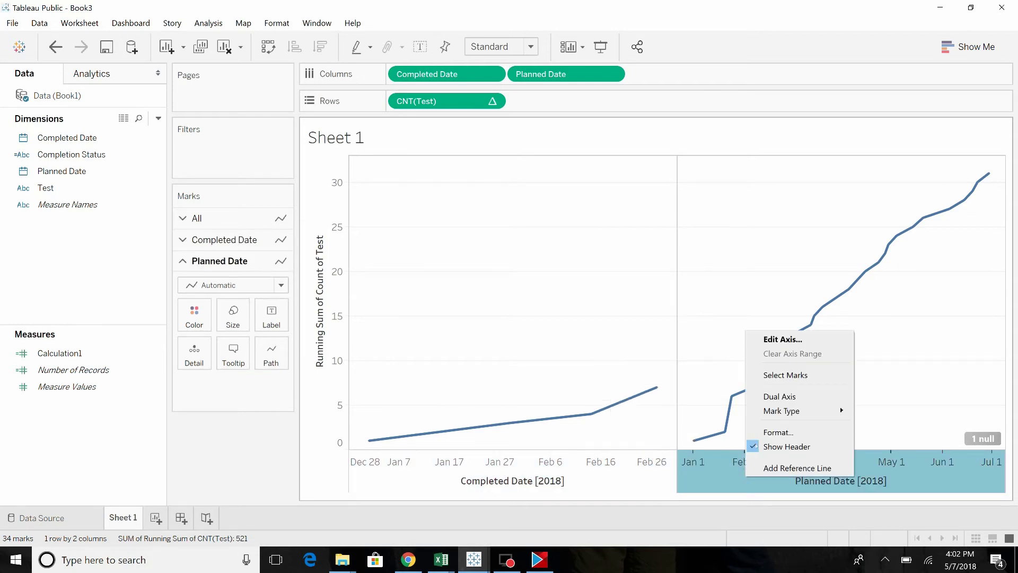
left_click(778, 397)
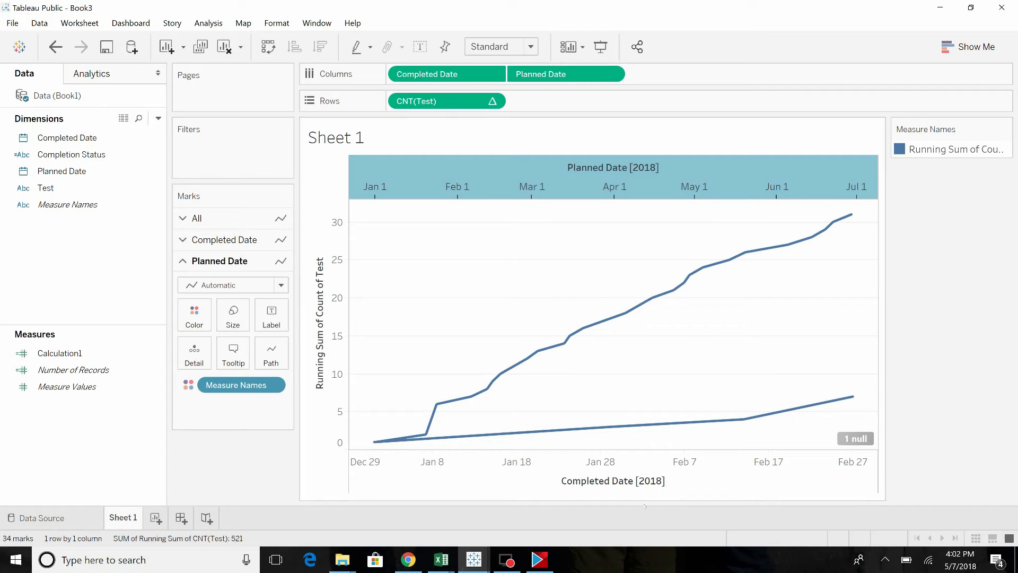
Step: Synchronize the Completed Date axis to the Planned Date range, Jan–Jul 2018
right_click(635, 478)
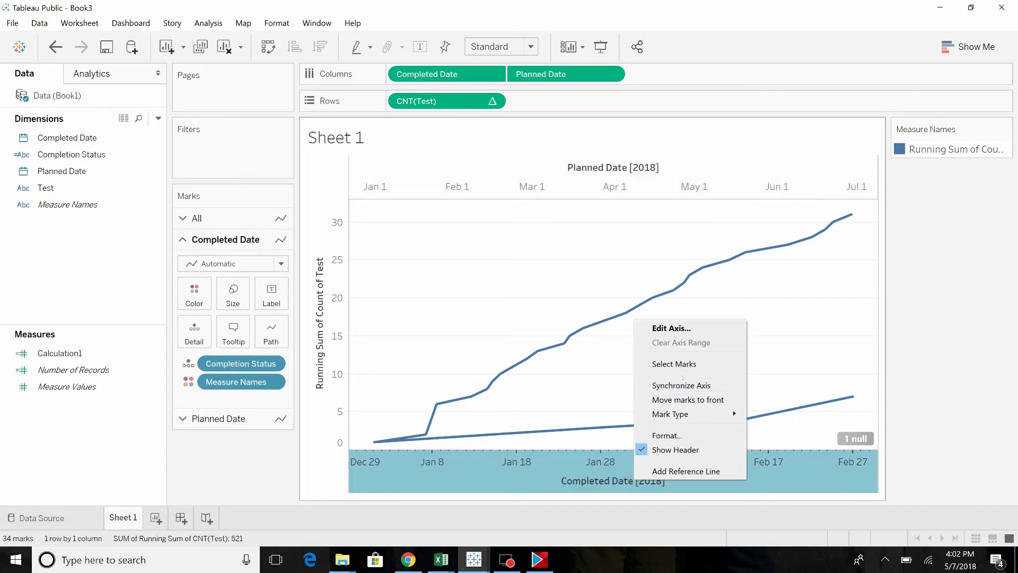
left_click(684, 385)
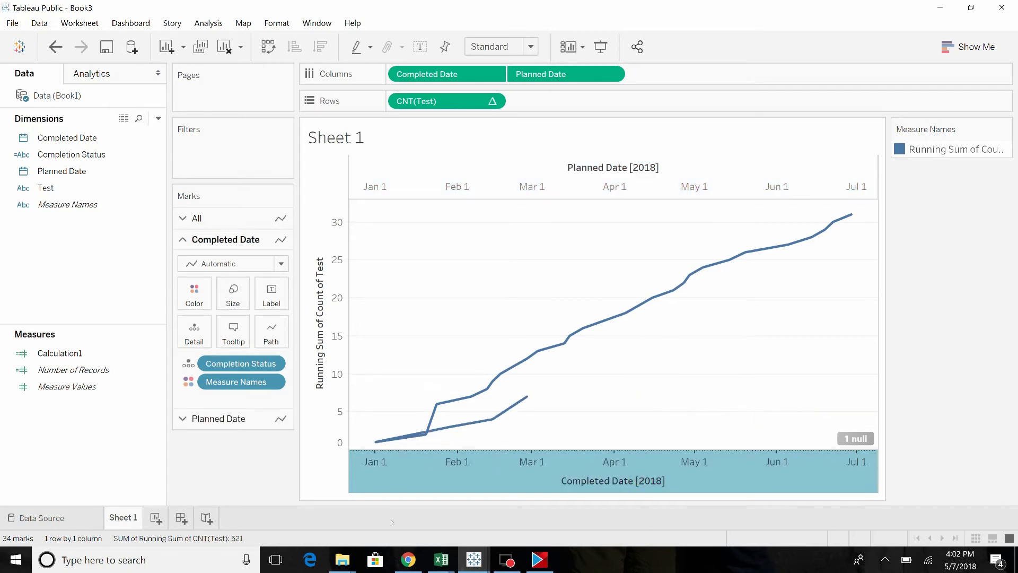
mouse_move(524, 414)
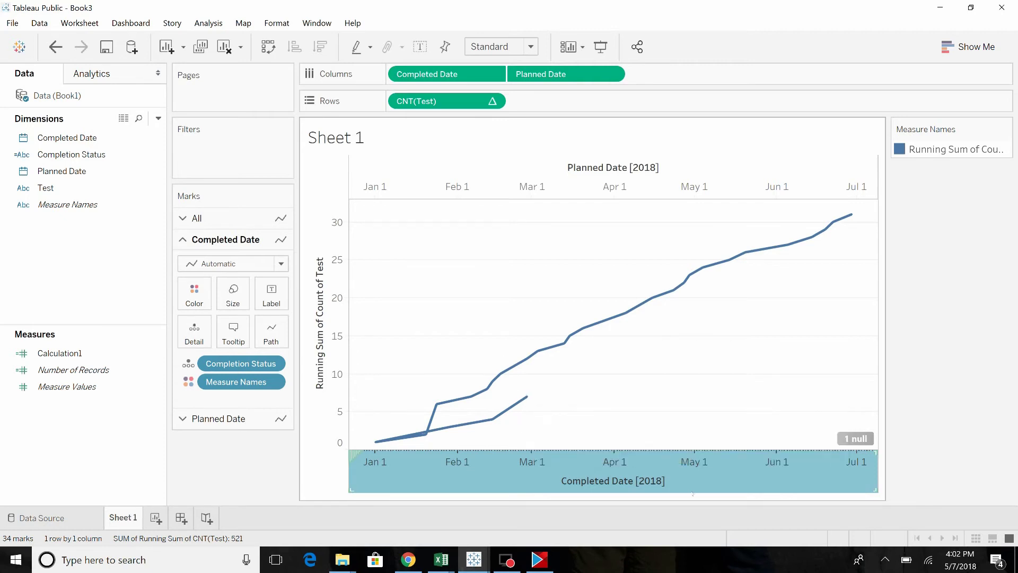
mouse_move(863, 443)
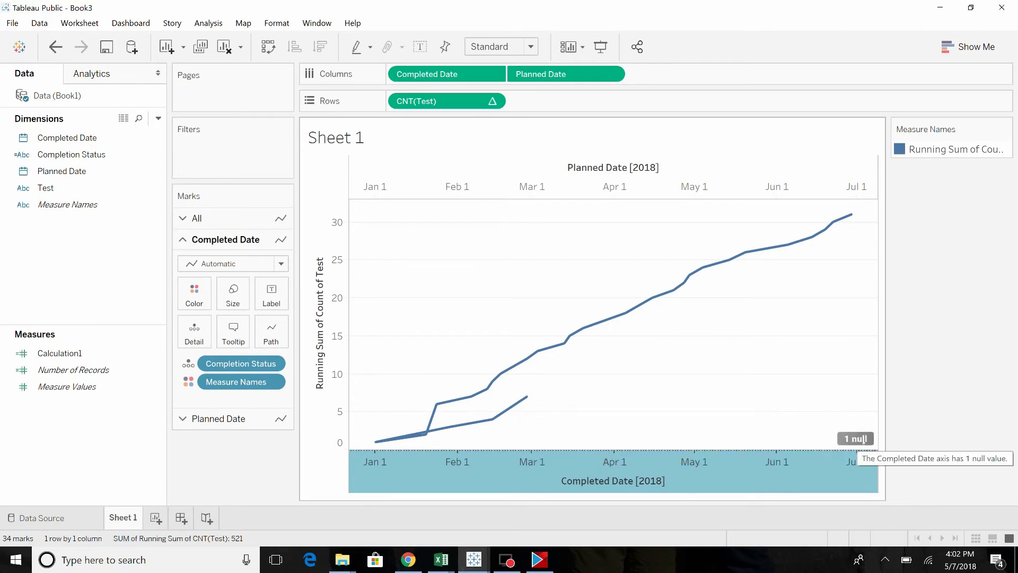
Step: Hide the 1 null indicator and drop Measure Names off the Completed Date Color shelf
right_click(864, 440)
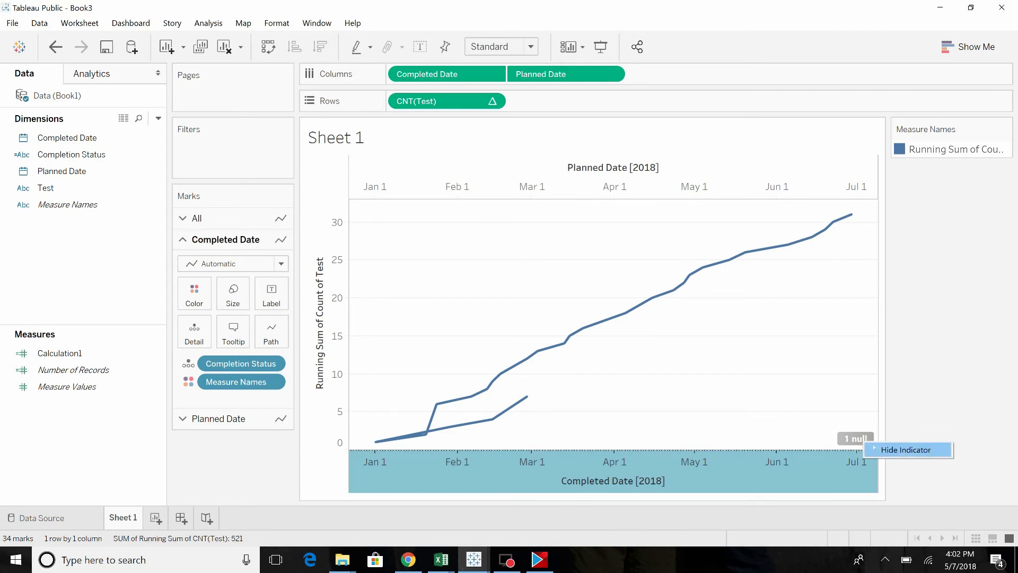
left_click(893, 450)
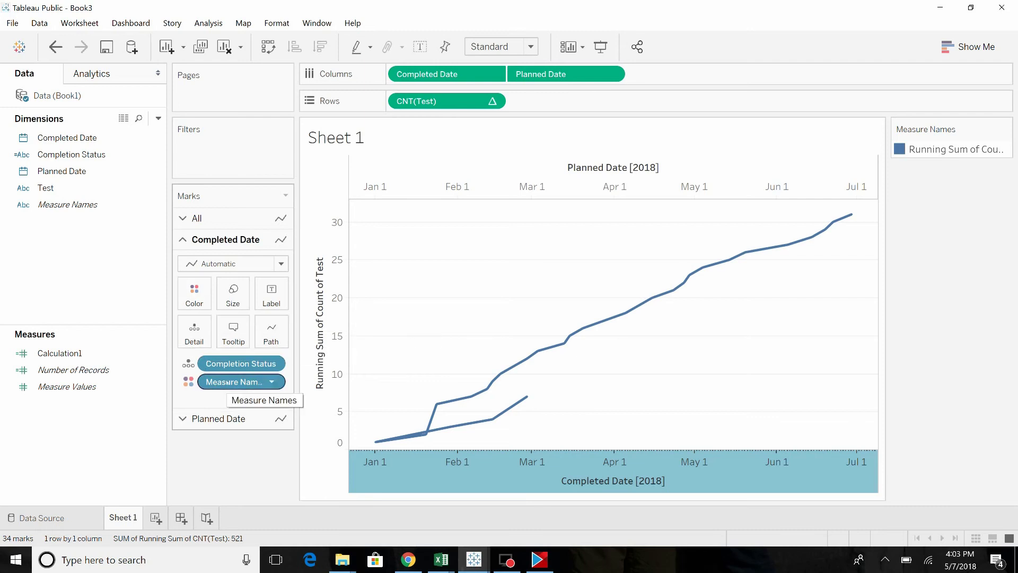
left_click_drag(229, 383, 220, 472)
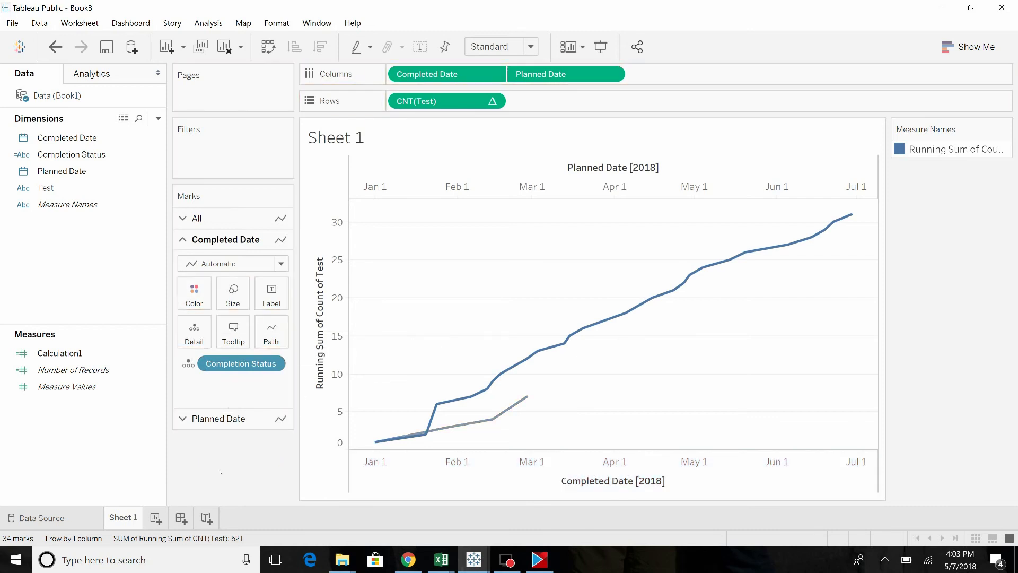
Step: Colour the Planned Date running sum of Count of Test line orange with Edit Colors
left_click(194, 294)
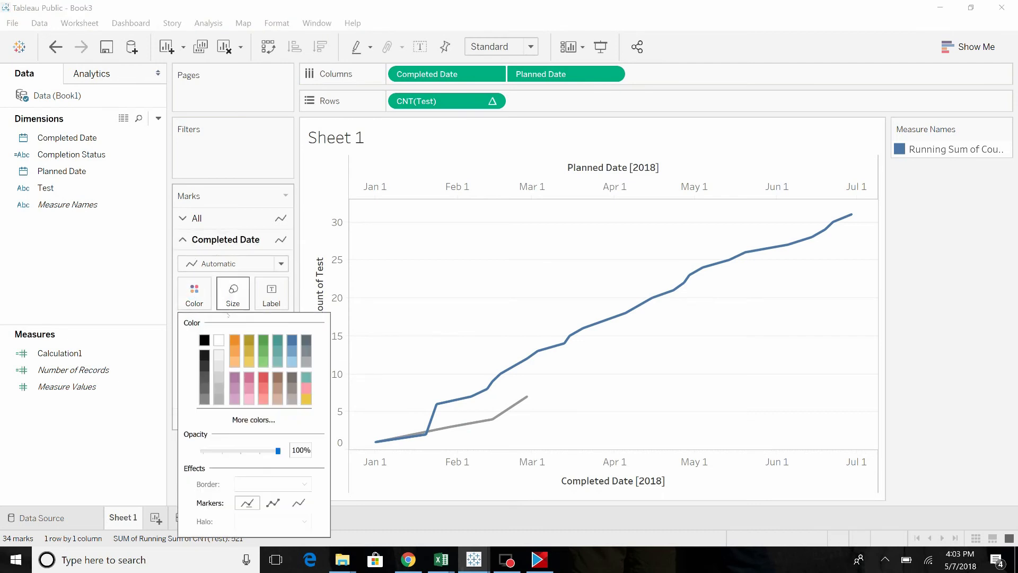
left_click(176, 477)
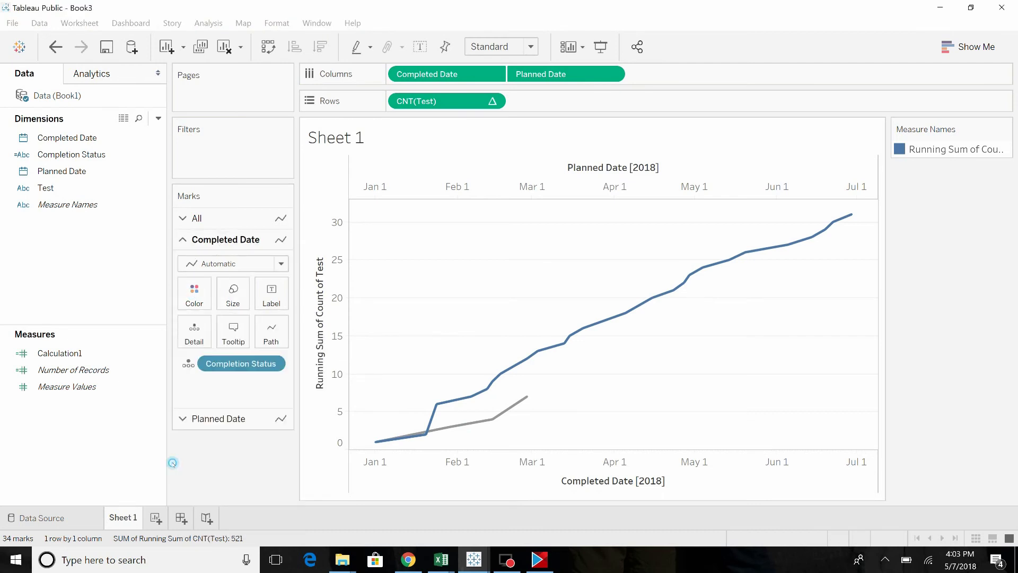
left_click(185, 436)
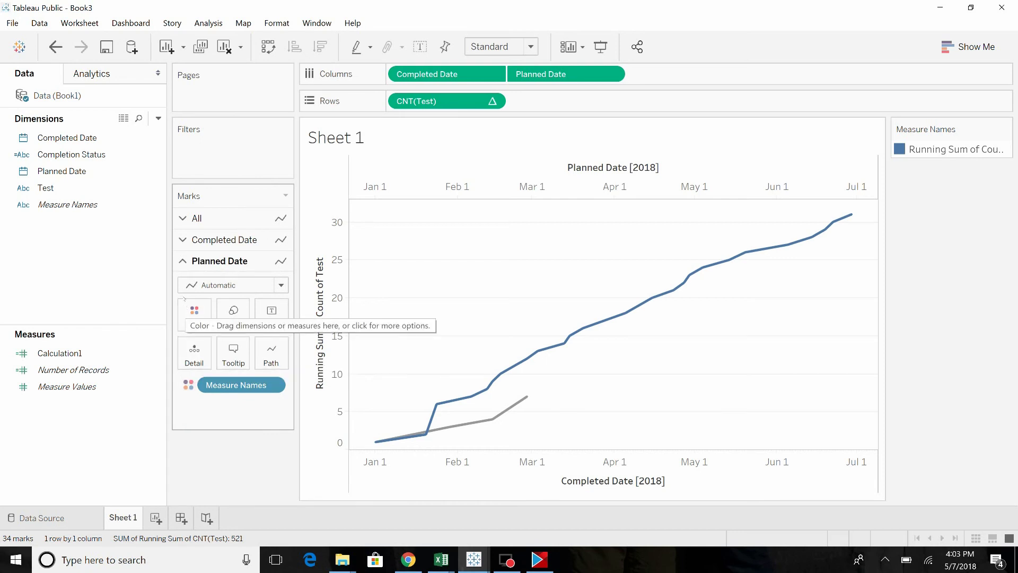
left_click(192, 315)
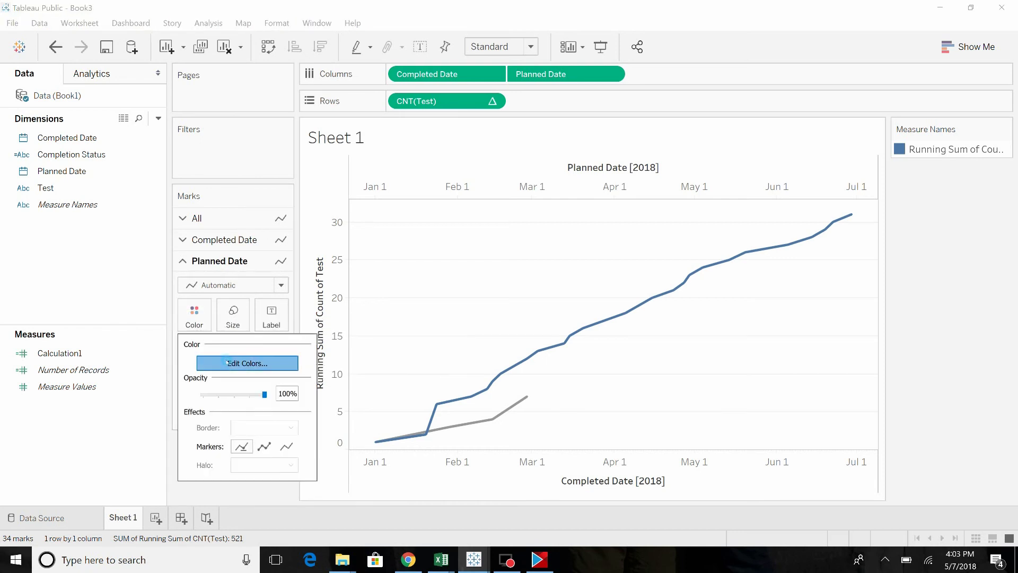
left_click(247, 363)
left_click(431, 161)
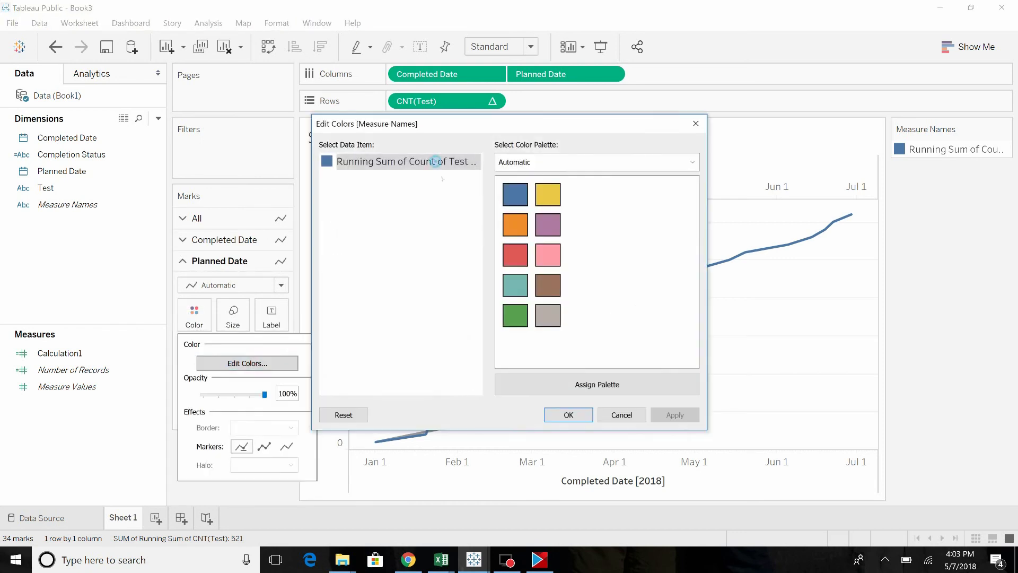
left_click(514, 227)
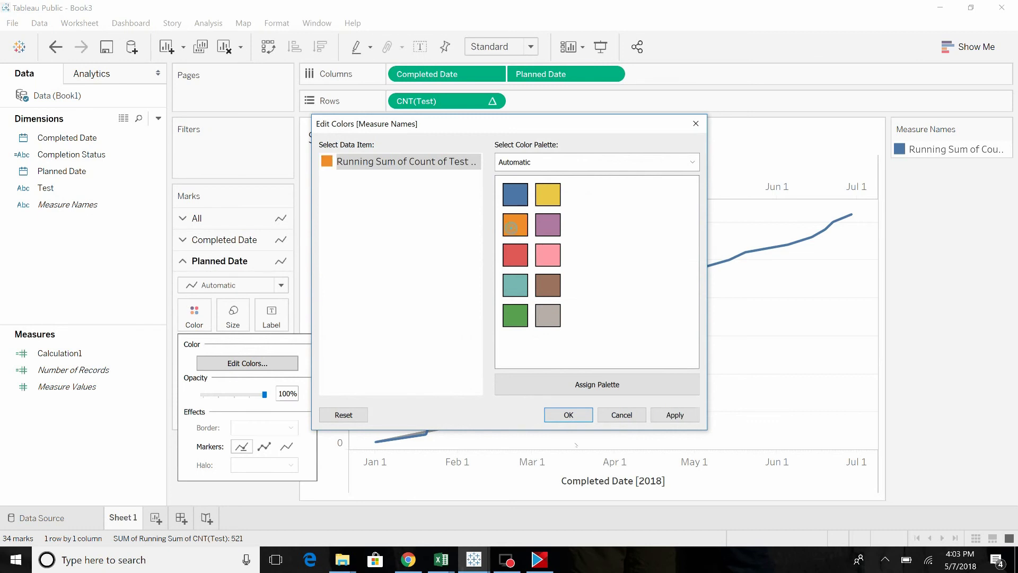
left_click(569, 415)
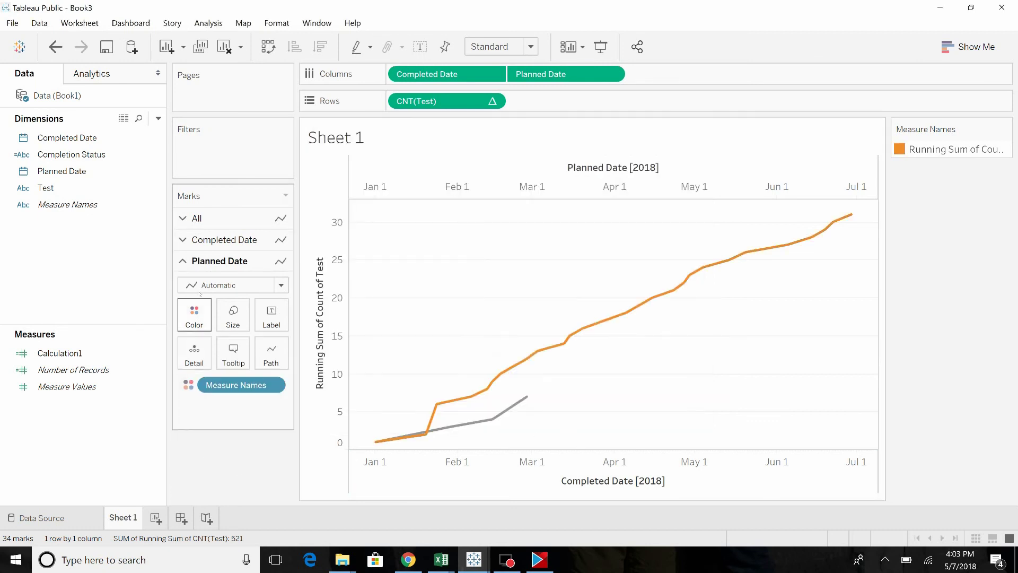
Step: Colour the Completed Date tests line blue
left_click(184, 241)
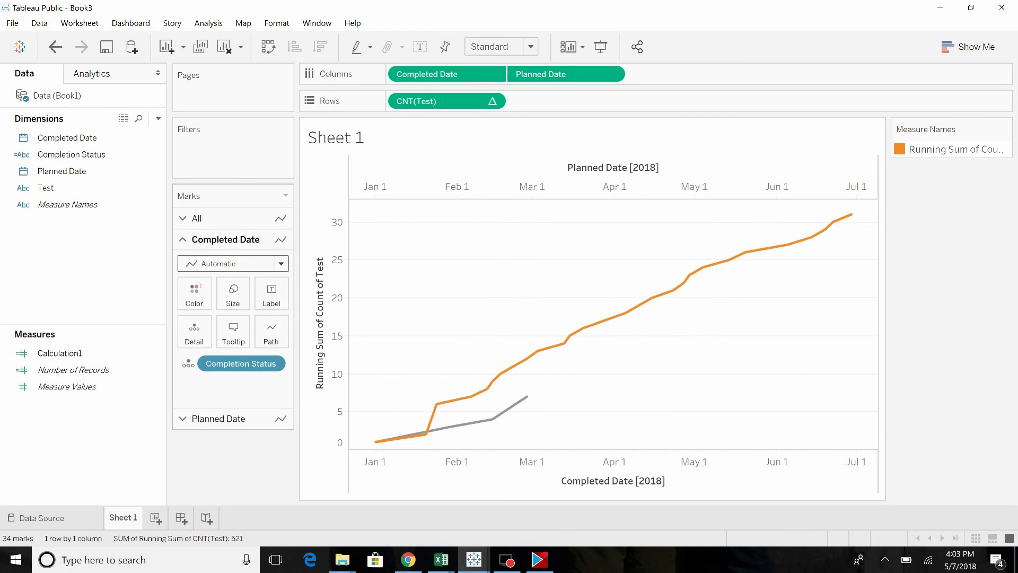
left_click(194, 295)
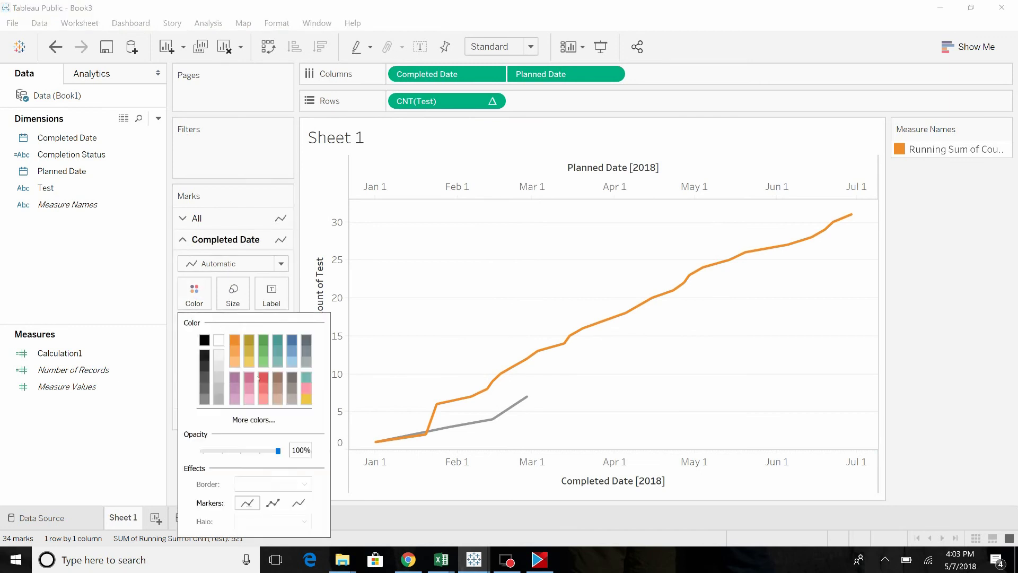
left_click(293, 341)
left_click(341, 525)
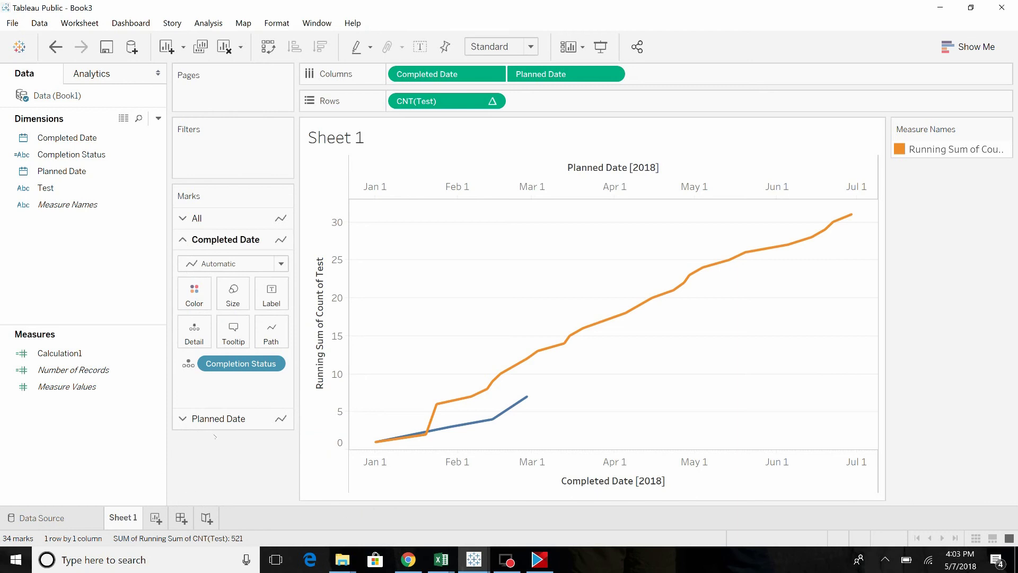
Step: Hide the top Planned Date axis header and delete the Completed Date axis title
right_click(596, 168)
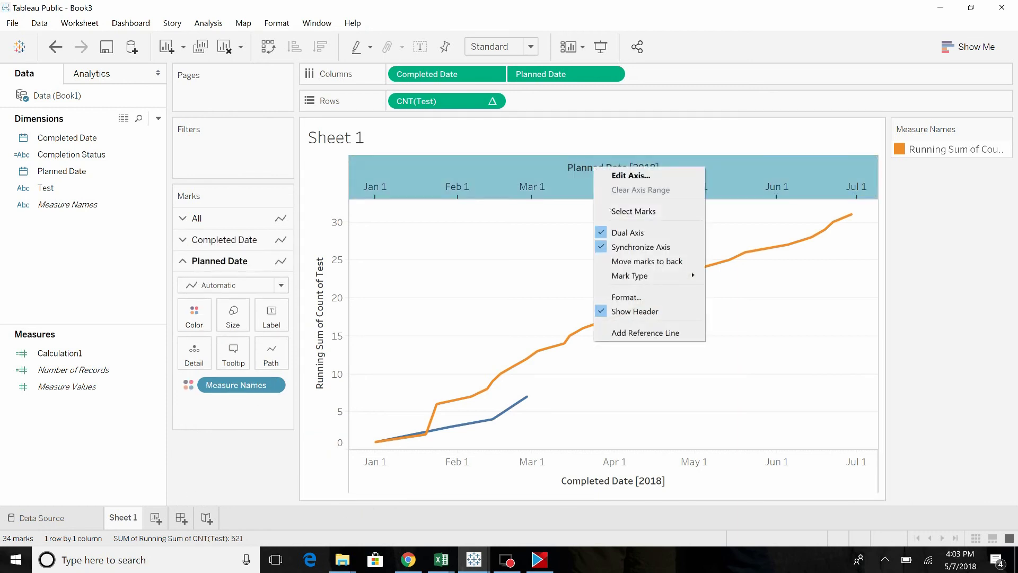
left_click(649, 313)
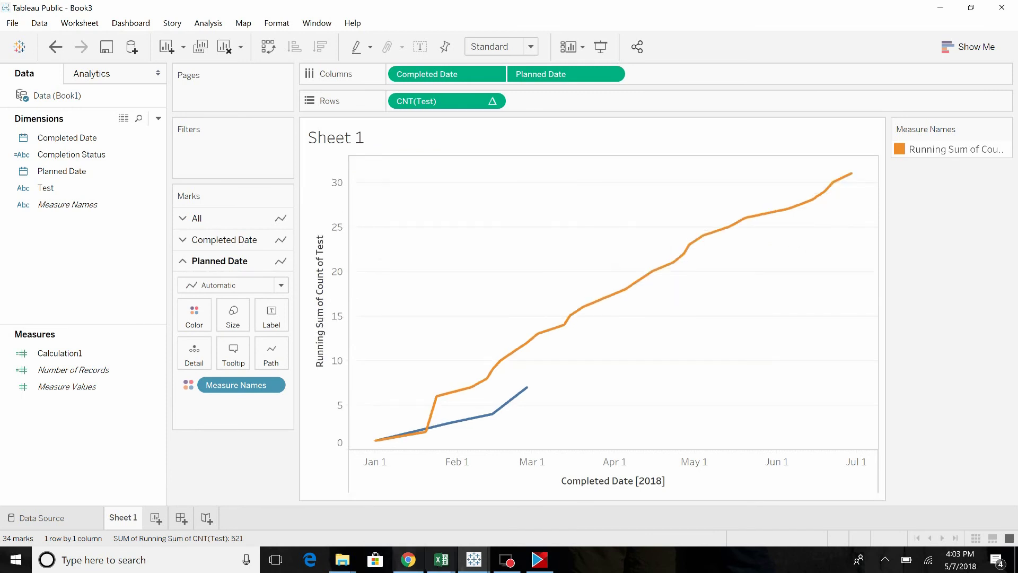
right_click(583, 490)
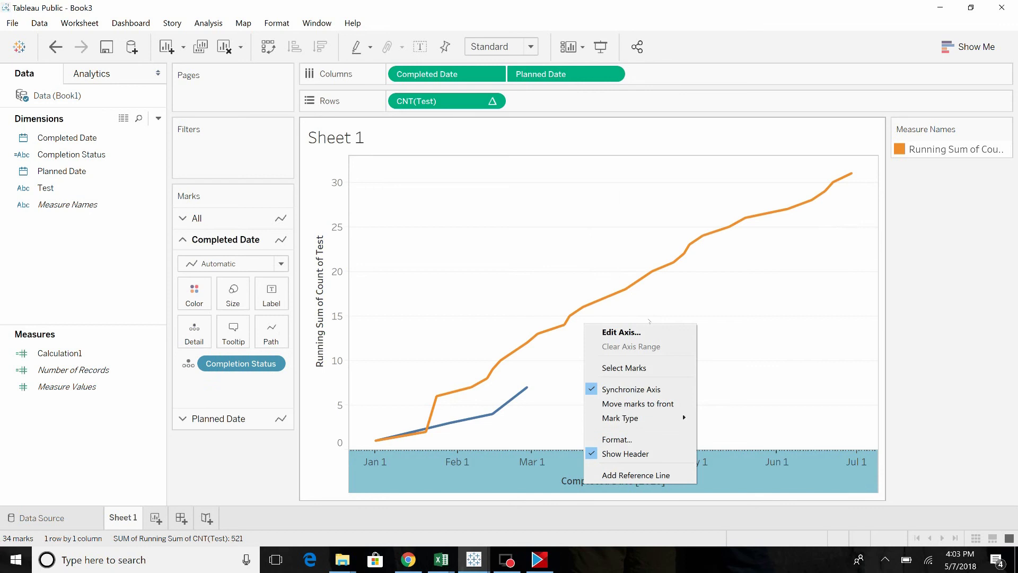
left_click(649, 332)
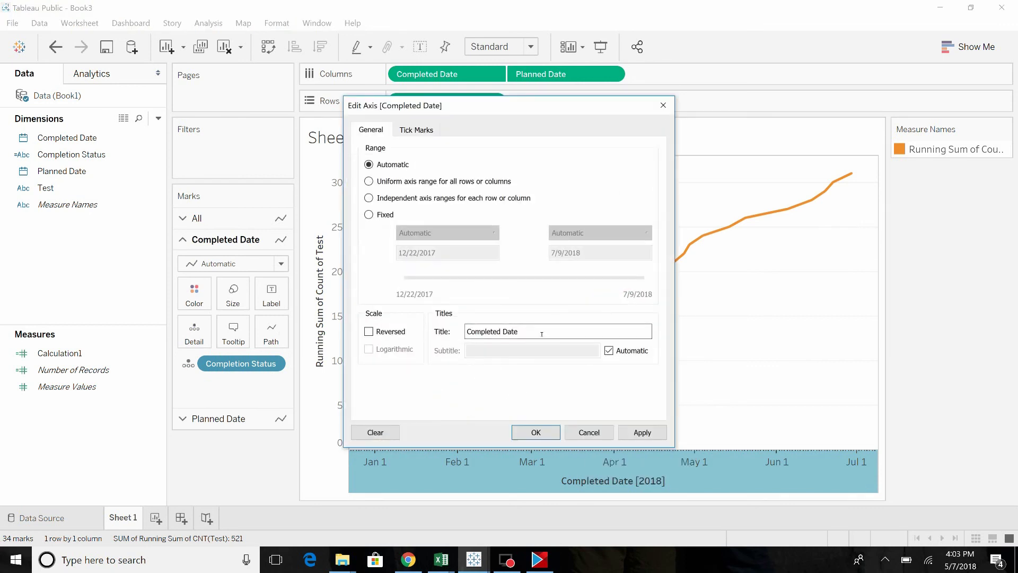
left_click_drag(542, 335, 465, 335)
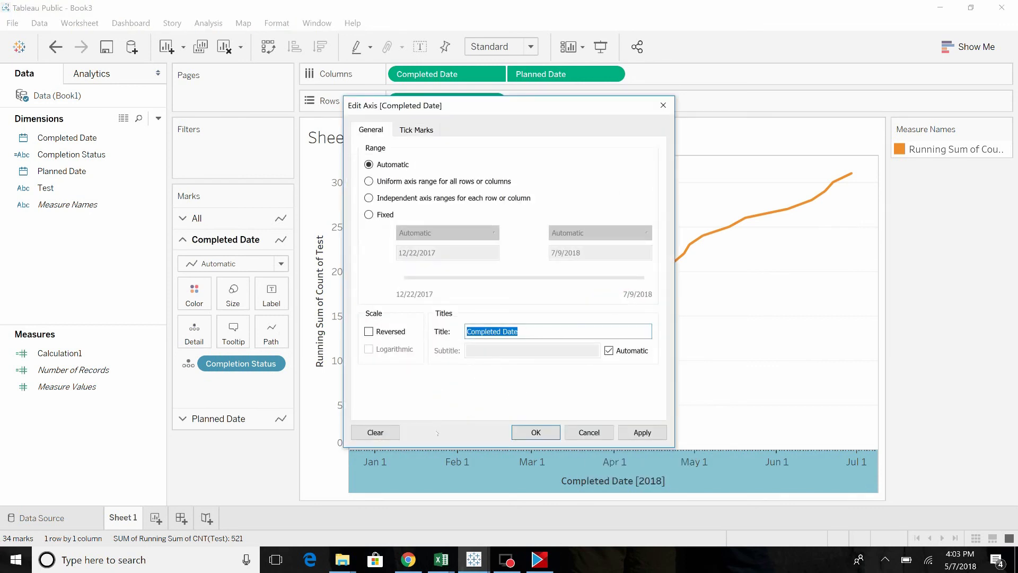
key("BackSpace")
left_click(536, 432)
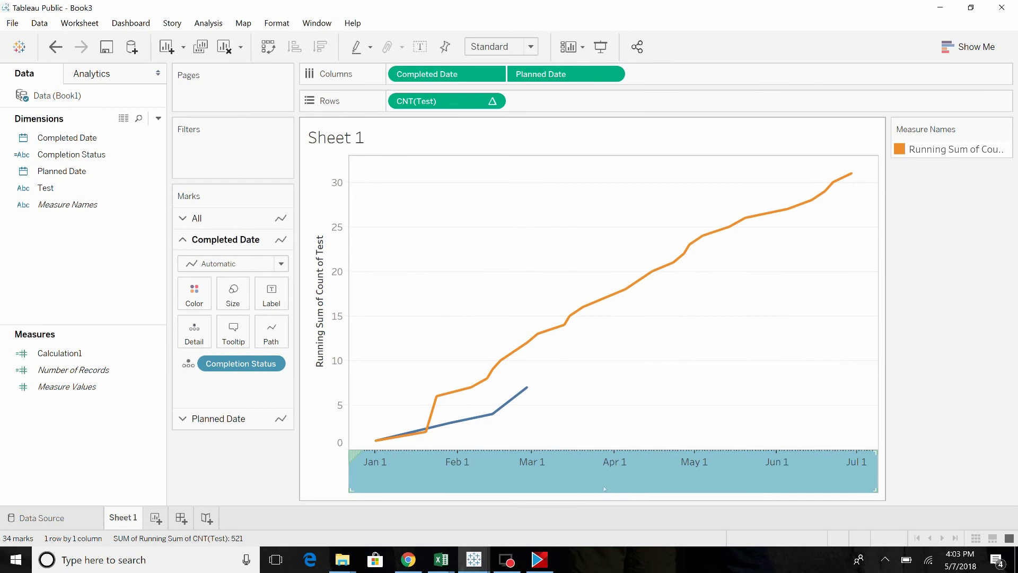
Step: Recheck the bottom date axis settings so the shared axis shows only [2018]
right_click(604, 488)
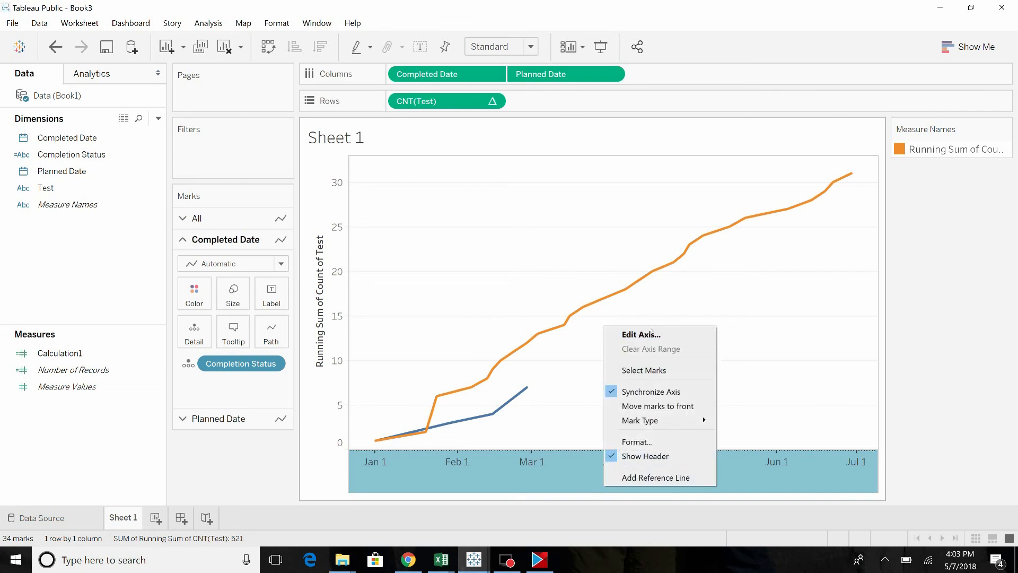
left_click(656, 334)
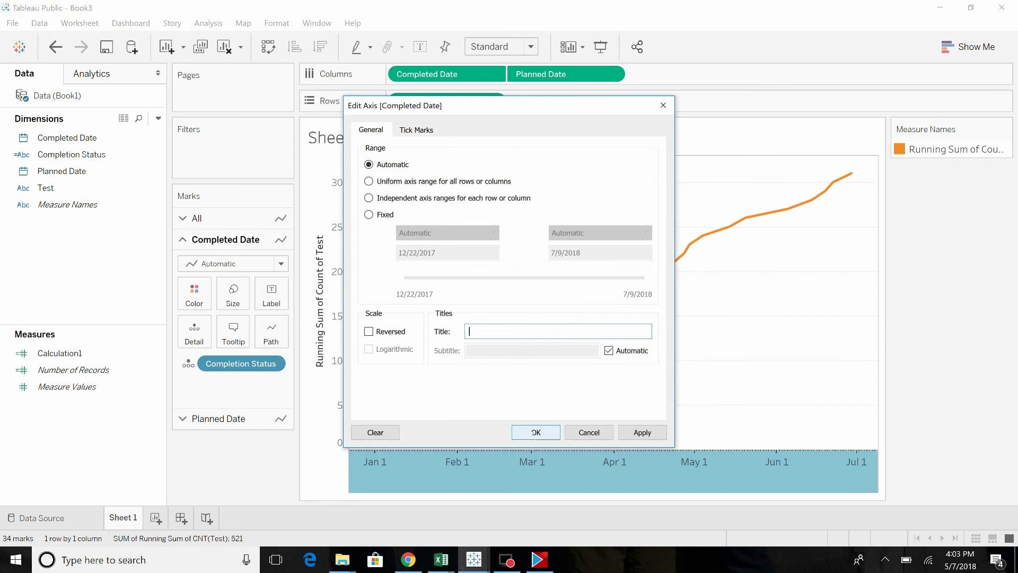
left_click(536, 432)
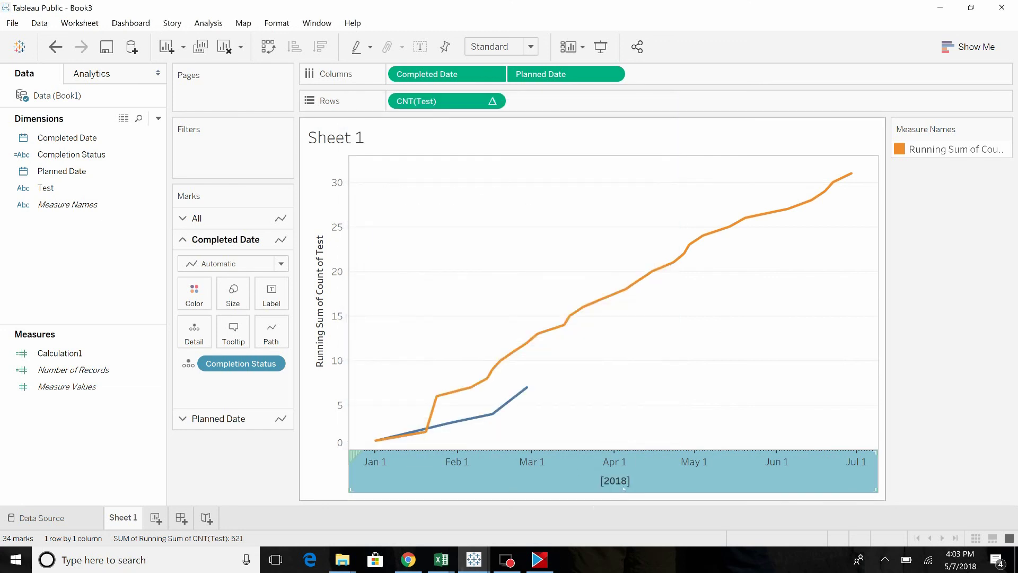